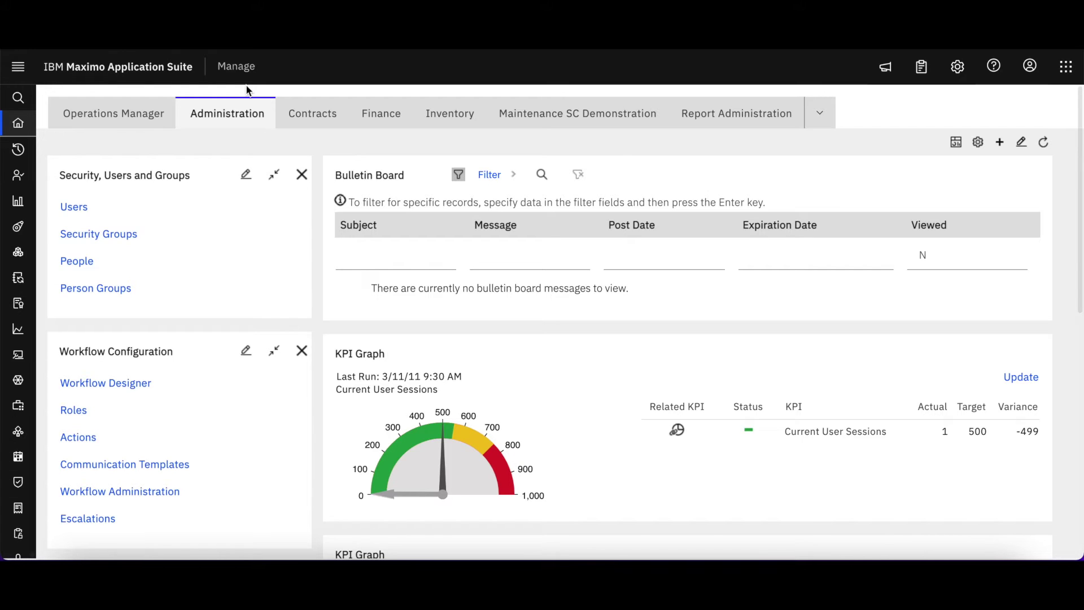
Open the bookmarked user's record from the All Bookmarks query in Users
{"action": "left_click", "coordinate": [83, 209]}
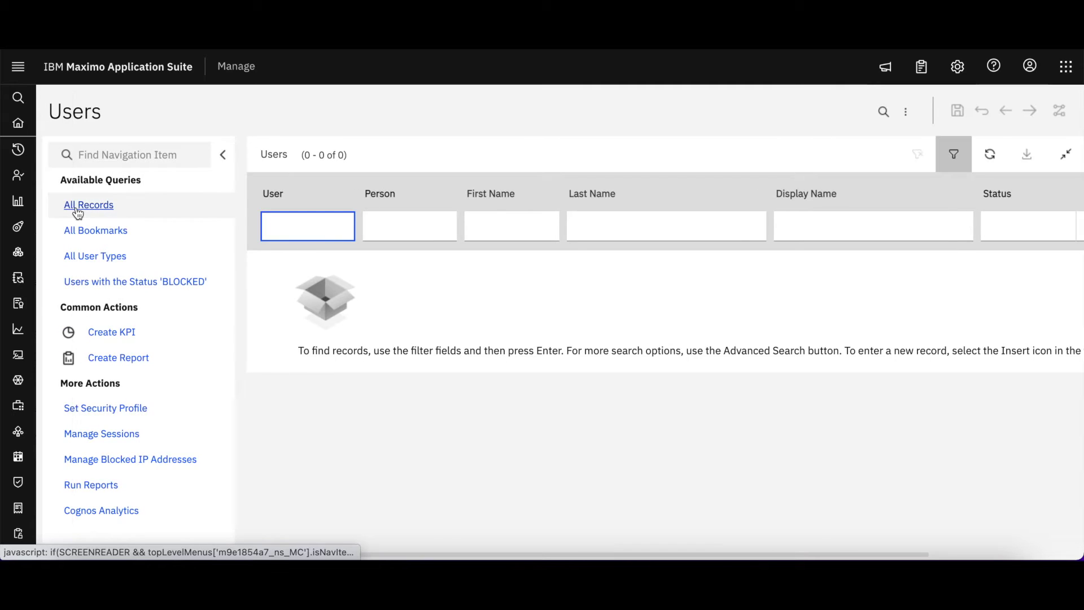
{"action": "left_click", "coordinate": [113, 230]}
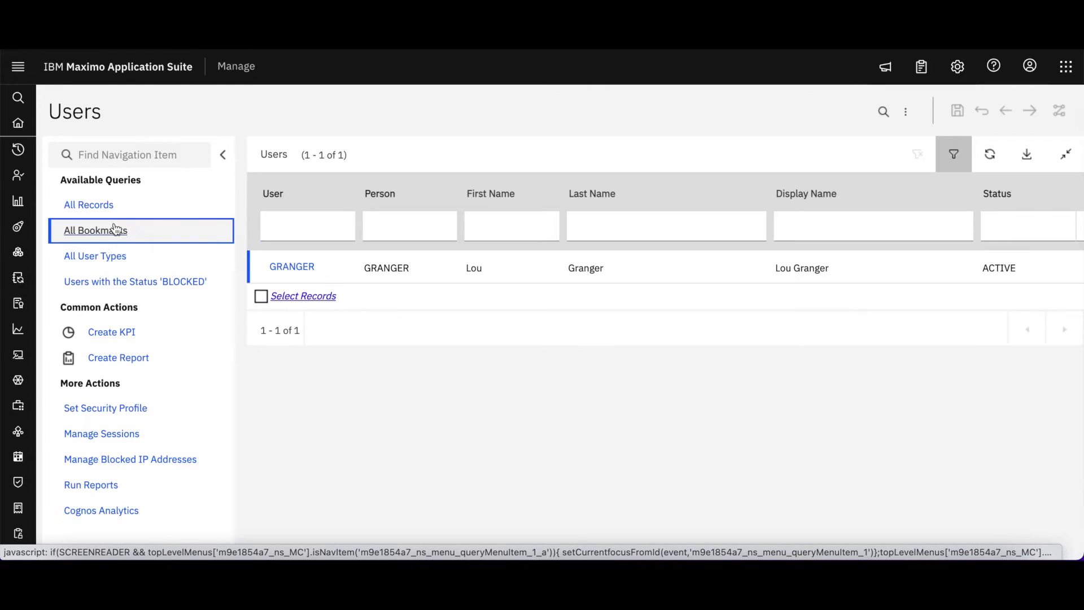
{"action": "left_click", "coordinate": [291, 269]}
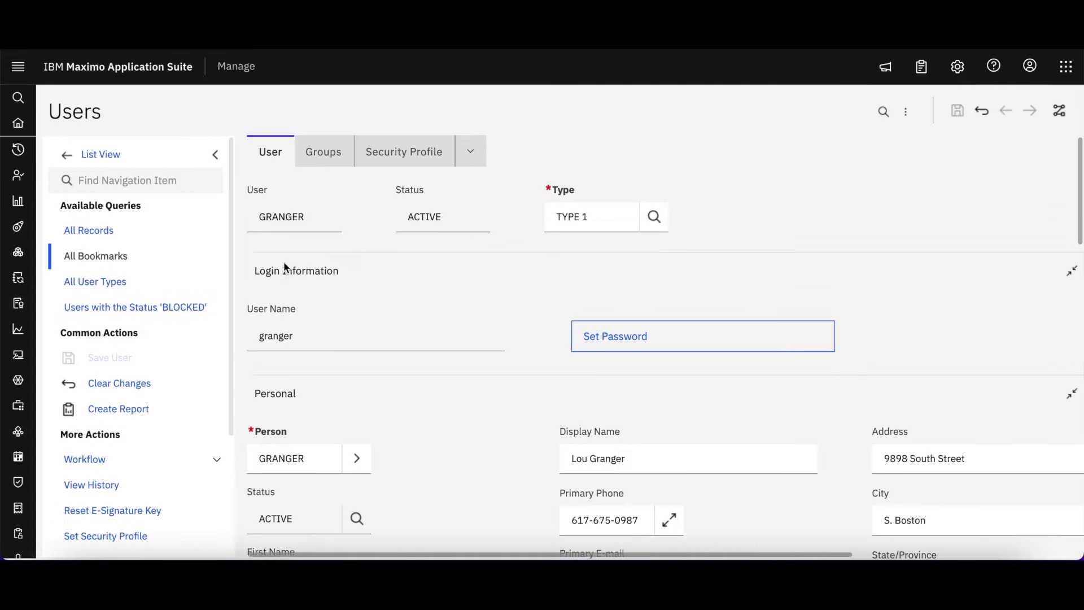
{"action": "left_click", "coordinate": [217, 152]}
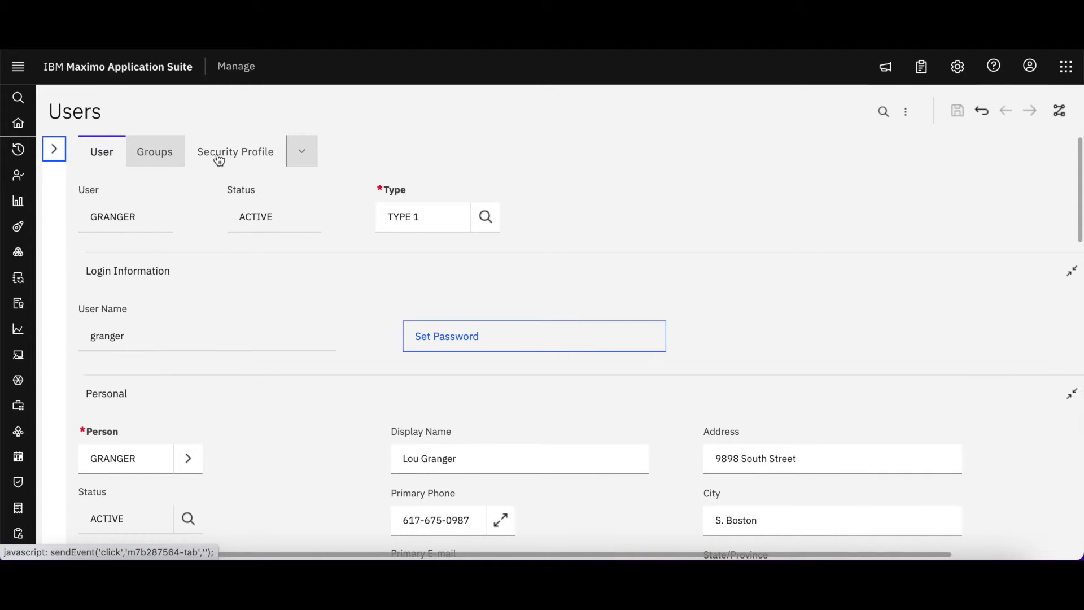
Review the user's login and personal details, then bring up their security group memberships
{"action": "scroll", "coordinate": [551, 261], "scroll_direction": "down", "scroll_amount": 1}
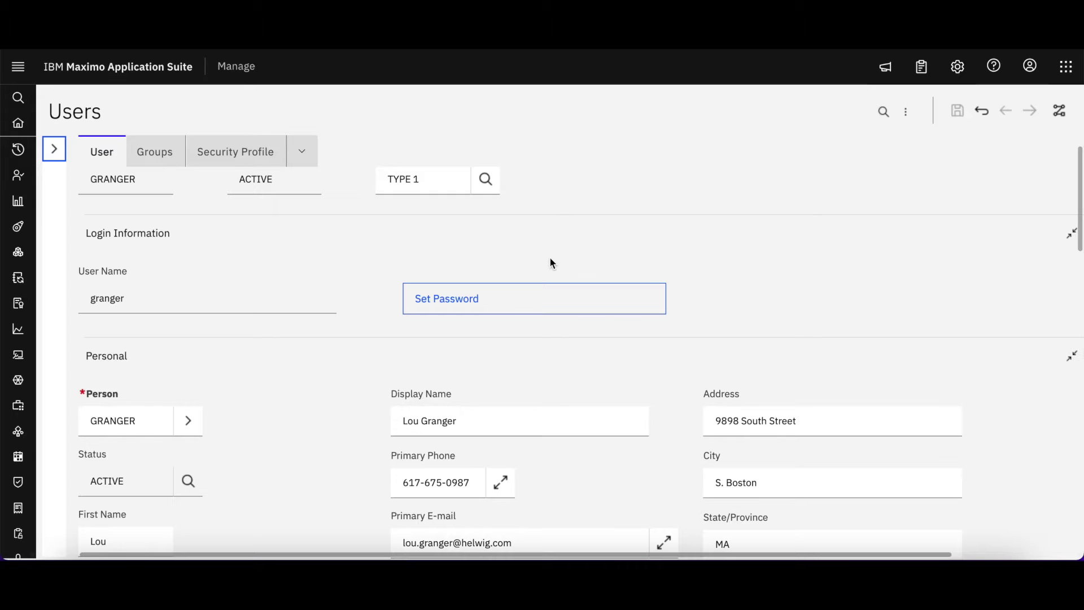
{"action": "scroll", "coordinate": [551, 263], "scroll_direction": "down", "scroll_amount": 10}
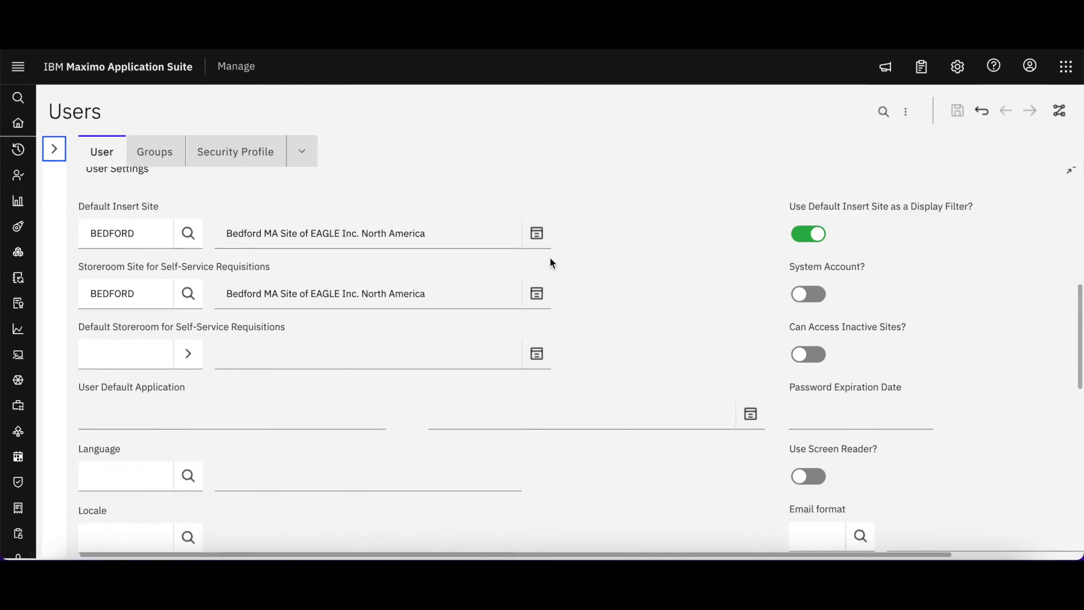
{"action": "scroll", "coordinate": [551, 262], "scroll_direction": "down", "scroll_amount": 5}
{"action": "scroll", "coordinate": [551, 262], "scroll_direction": "up", "scroll_amount": 10}
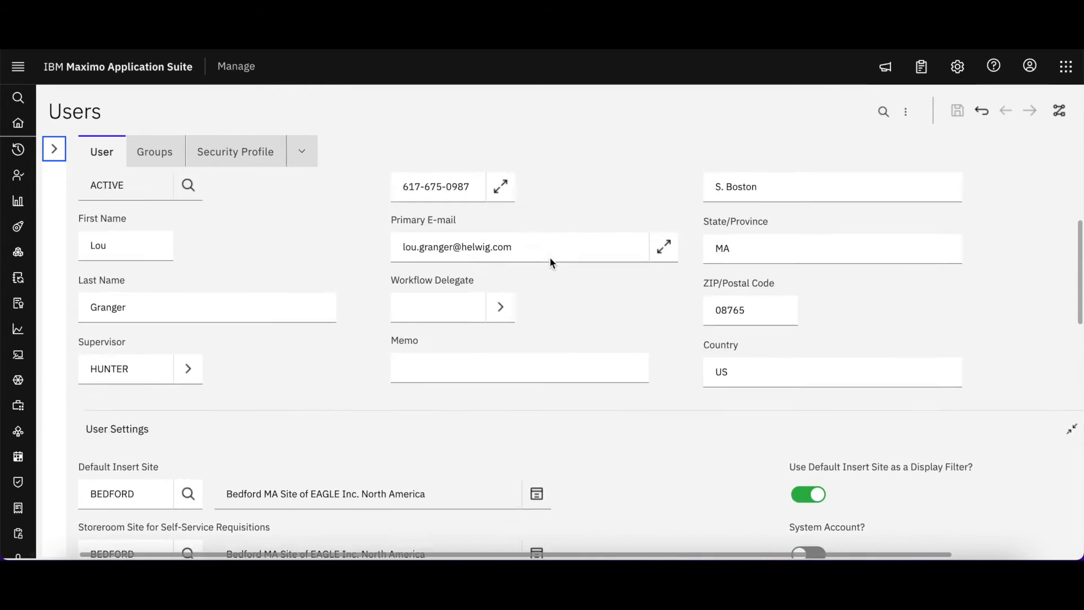
{"action": "scroll", "coordinate": [552, 261], "scroll_direction": "up", "scroll_amount": 8}
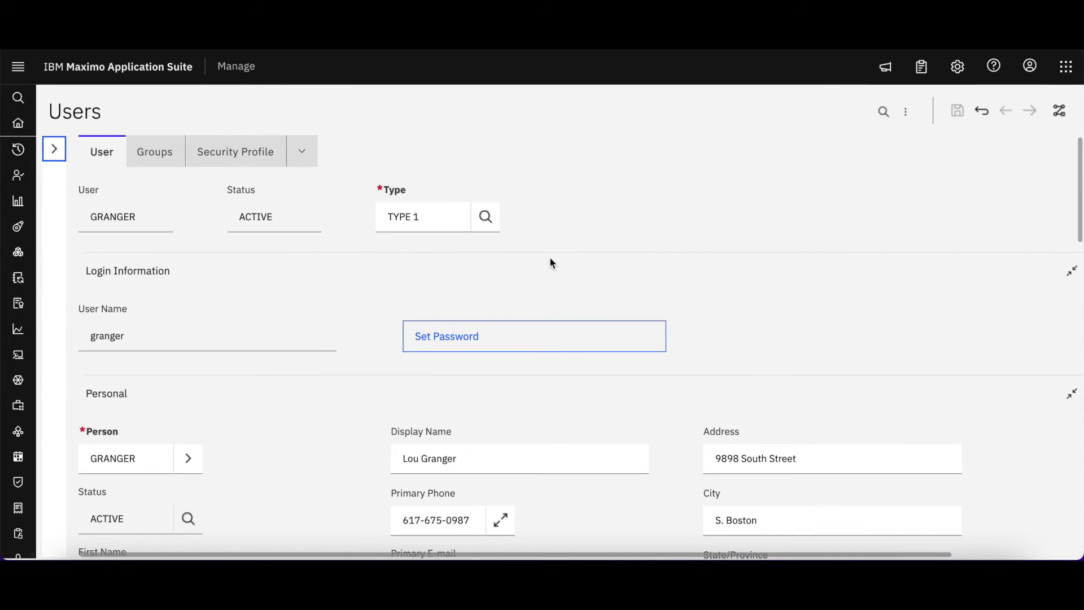
{"action": "left_click", "coordinate": [158, 158]}
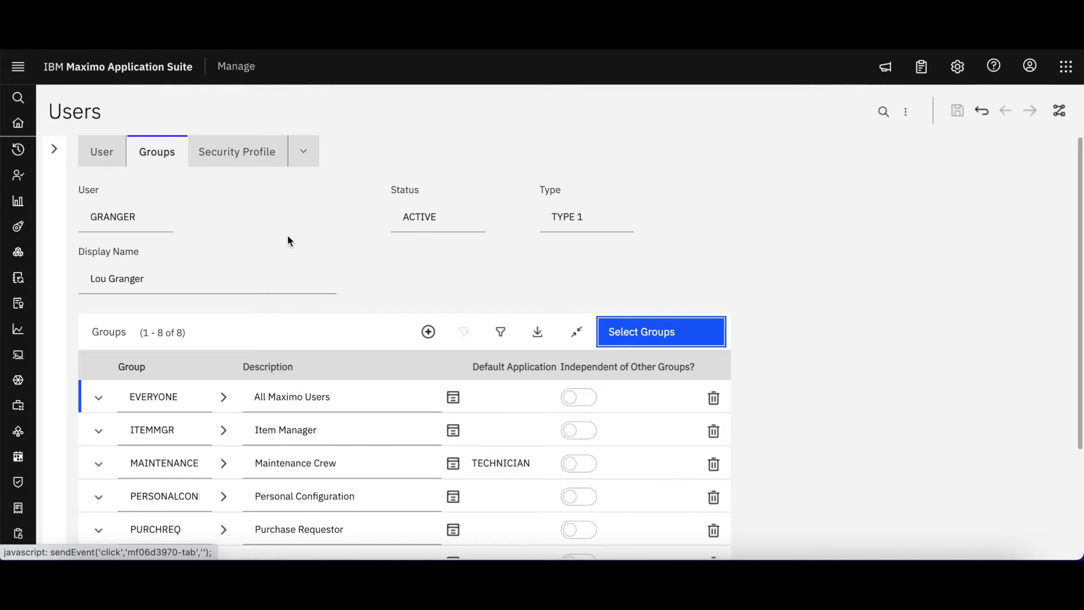
Scroll through the user's eight security groups, including MAINTENANCE and TECHNICIAN
{"action": "scroll", "coordinate": [287, 235], "scroll_direction": "down", "scroll_amount": 3}
{"action": "scroll", "coordinate": [286, 239], "scroll_direction": "down", "scroll_amount": 1}
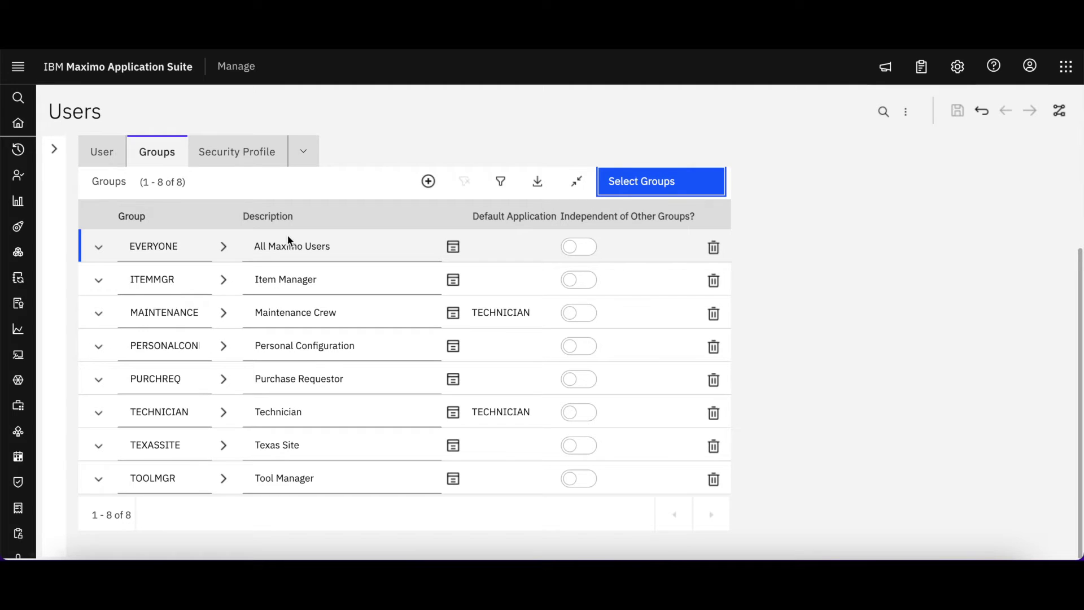
{"action": "scroll", "coordinate": [288, 240], "scroll_direction": "up", "scroll_amount": 2}
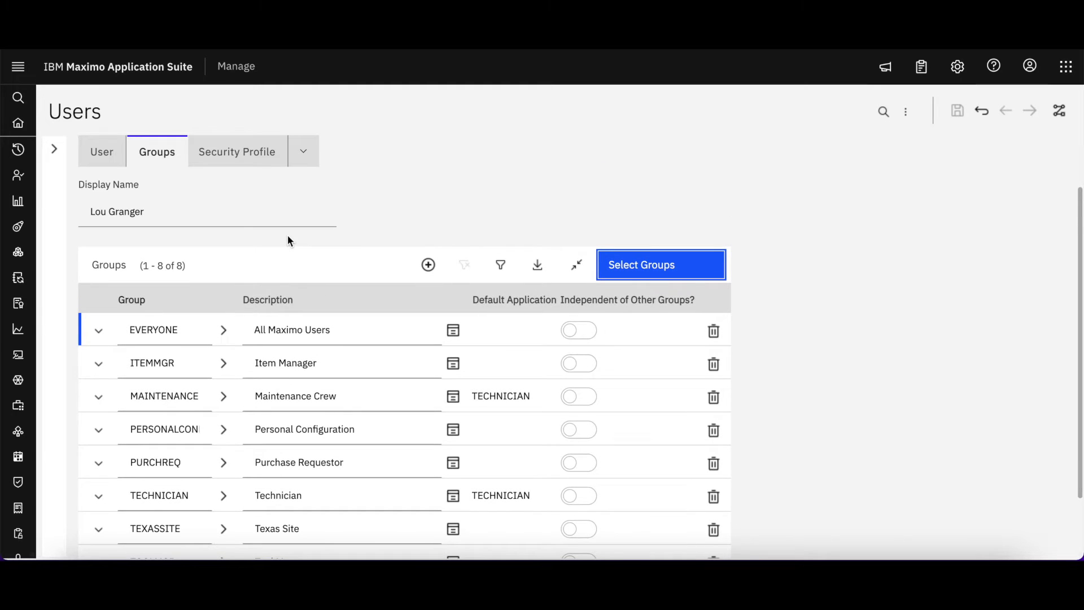
{"action": "scroll", "coordinate": [287, 235], "scroll_direction": "up", "scroll_amount": 1}
{"action": "scroll", "coordinate": [287, 235], "scroll_direction": "down", "scroll_amount": 1}
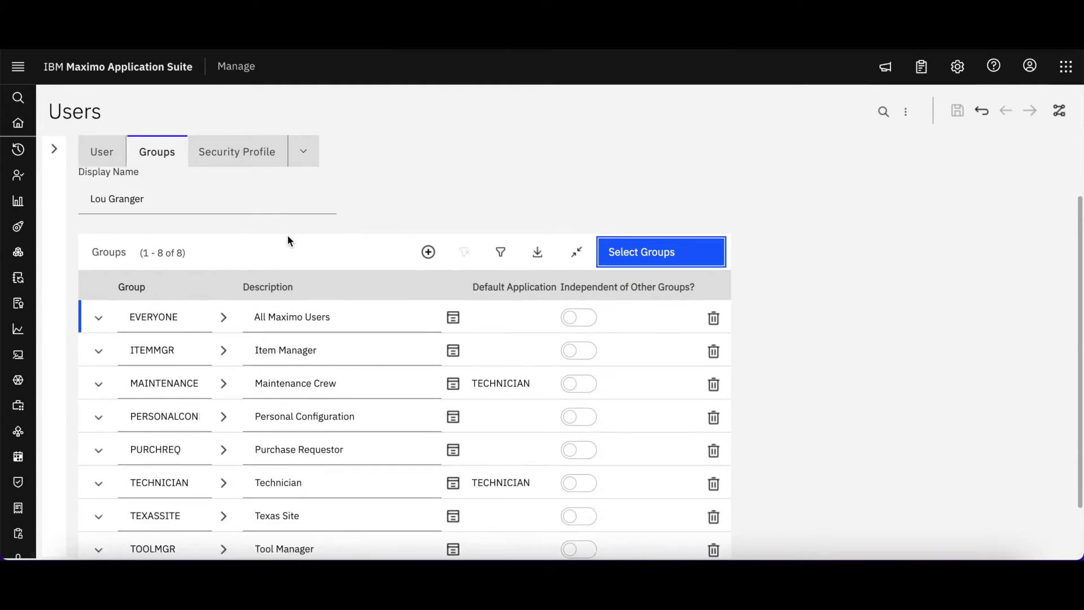
{"action": "scroll", "coordinate": [286, 239], "scroll_direction": "down", "scroll_amount": 1}
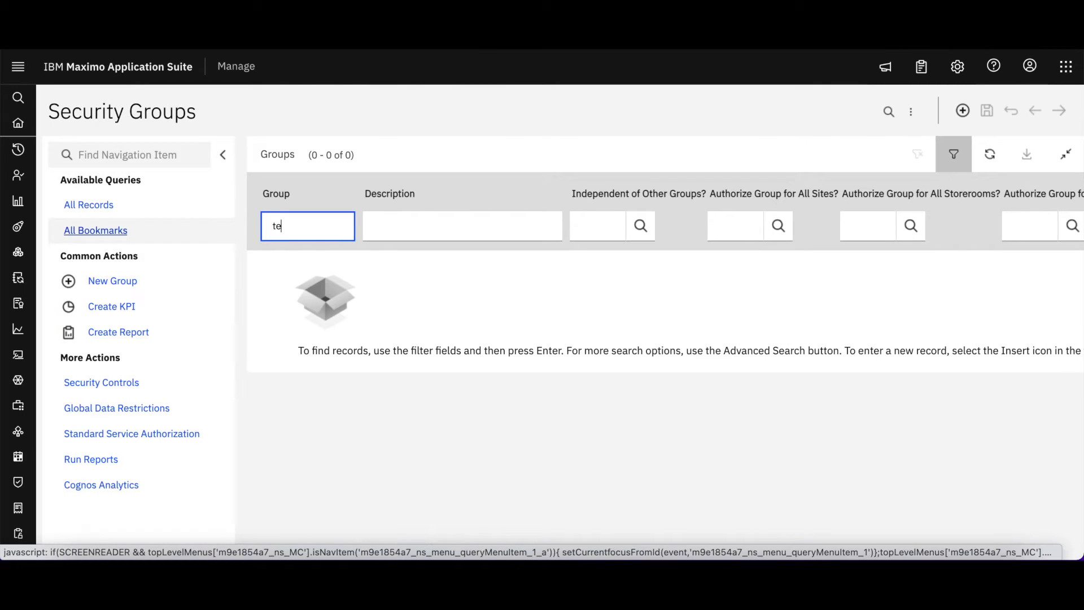
Search groups for 'tech', open TECHNICIAN and view its only authorized site, BEDFORD
{"action": "key", "text": "Return"}
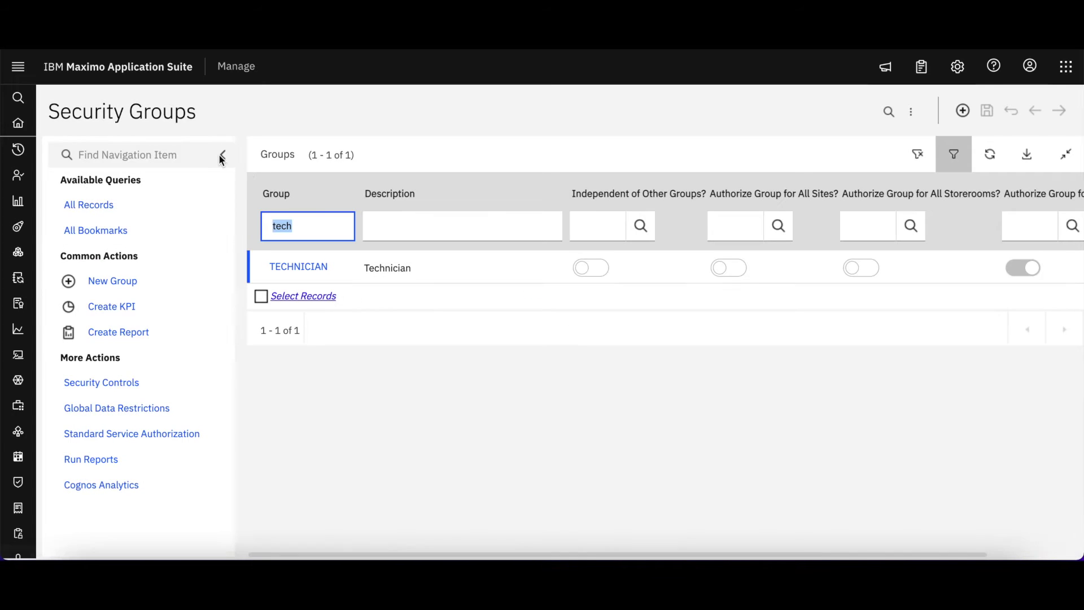
{"action": "left_click", "coordinate": [219, 157]}
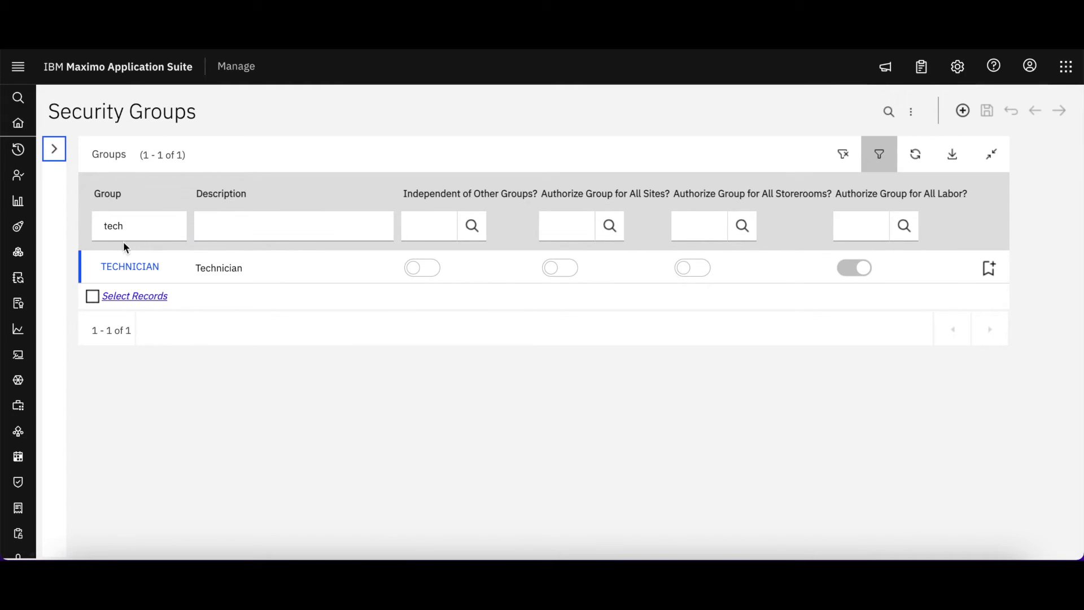
{"action": "left_click", "coordinate": [135, 268]}
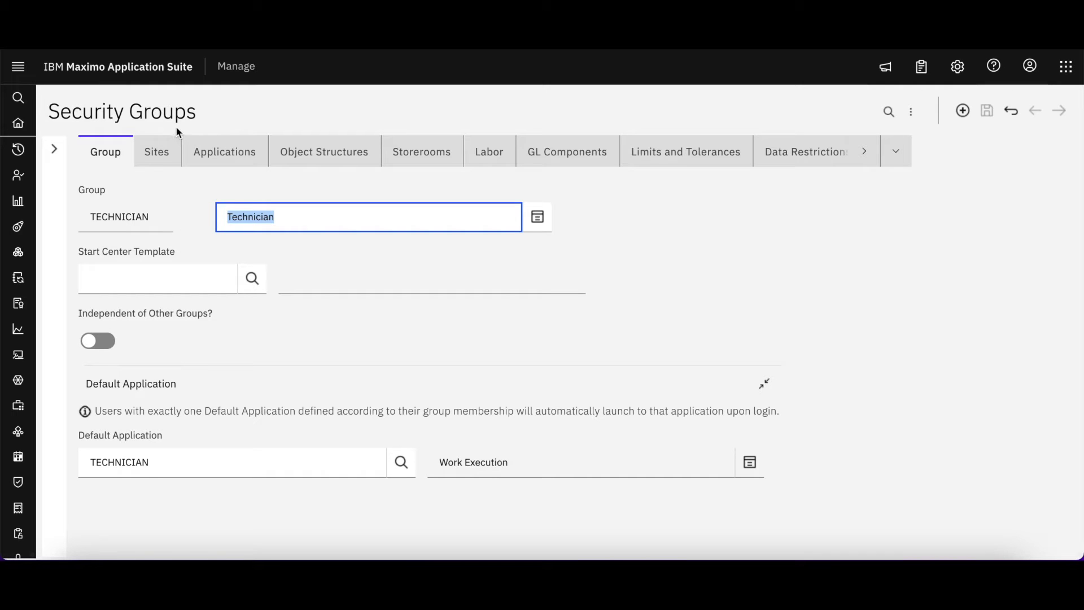
{"action": "left_click", "coordinate": [154, 150]}
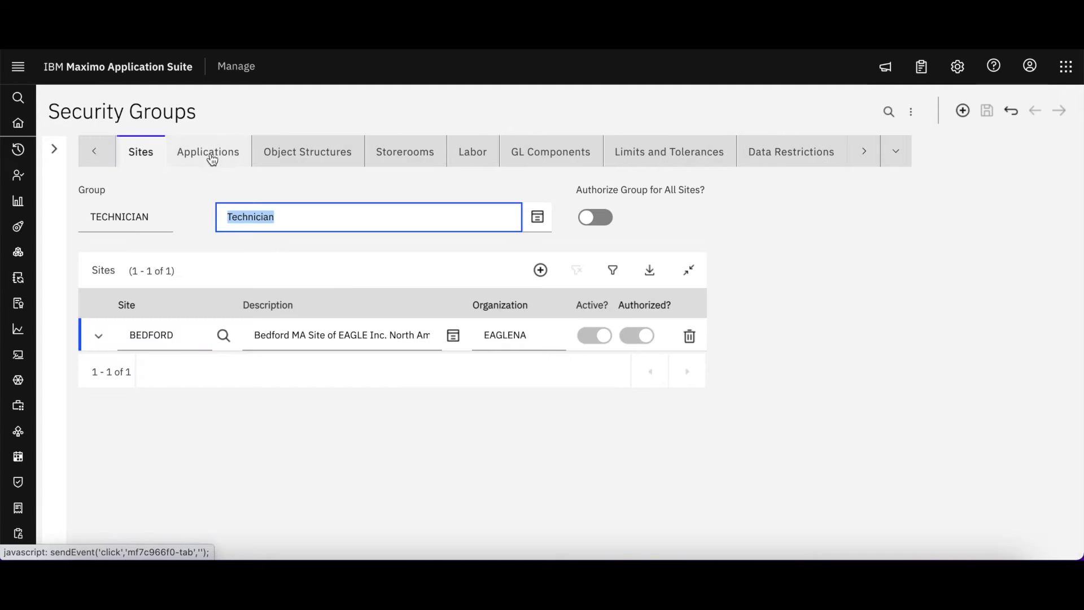
Show the TECHNICIAN group's application permissions with the list filter fields
{"action": "left_click", "coordinate": [214, 156]}
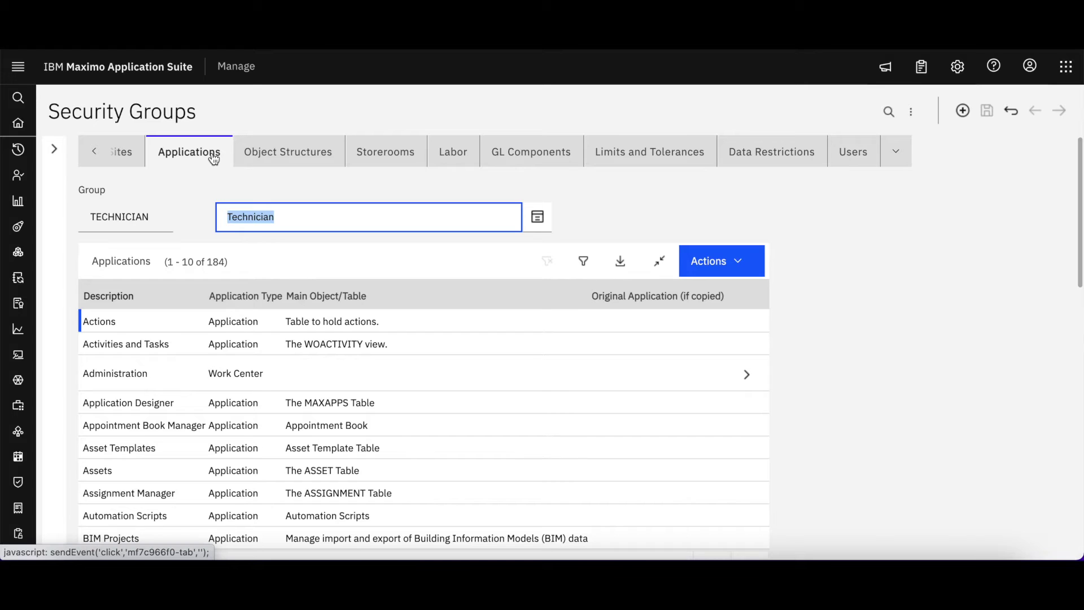
{"action": "scroll", "coordinate": [297, 377], "scroll_direction": "down", "scroll_amount": 1}
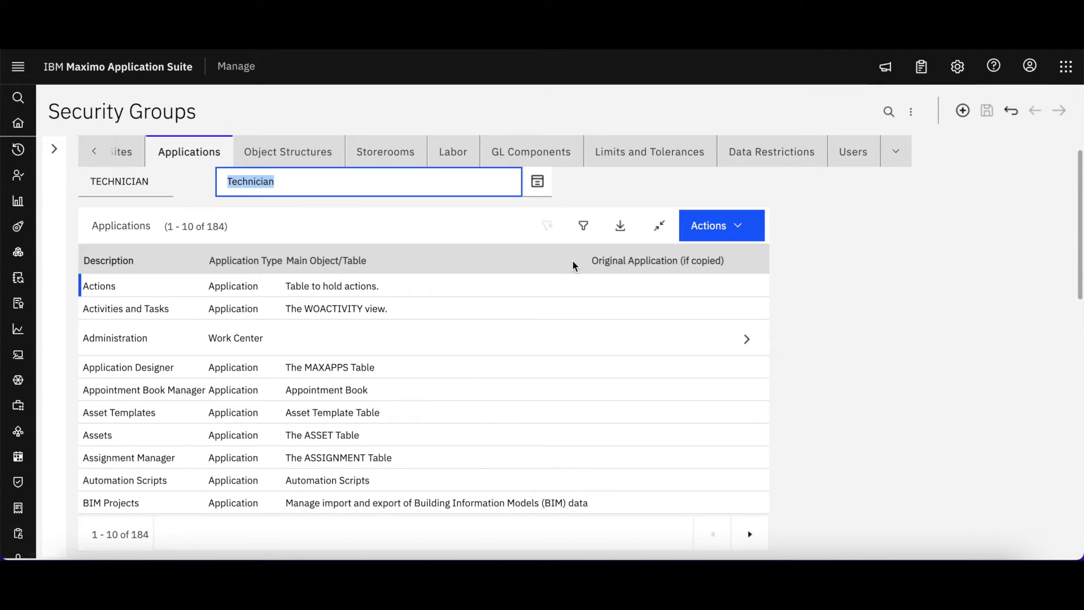
{"action": "left_click", "coordinate": [583, 225]}
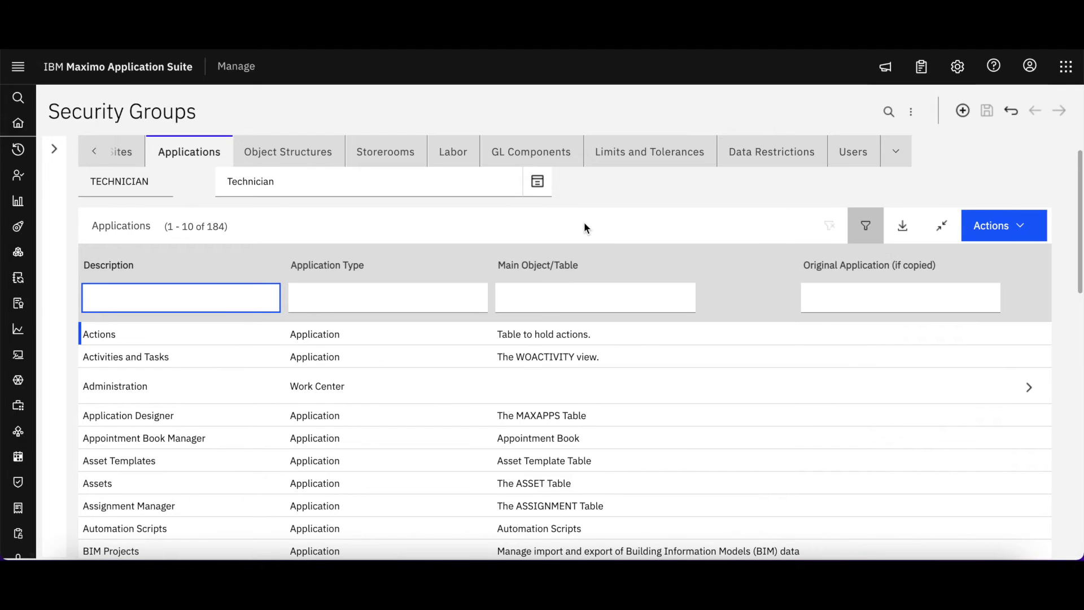
{"action": "scroll", "coordinate": [459, 354], "scroll_direction": "down", "scroll_amount": 1}
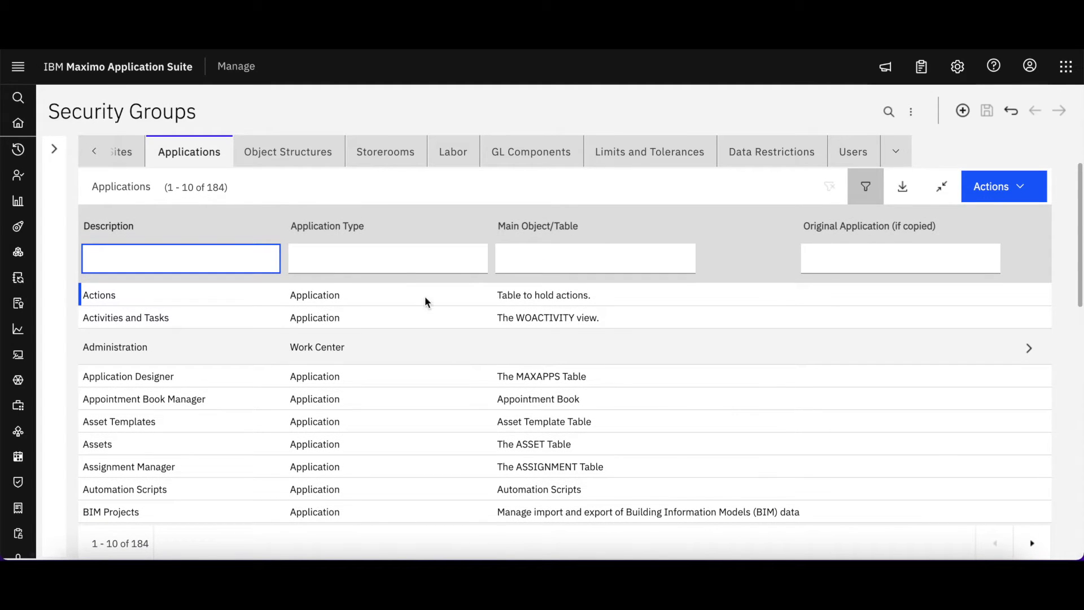
Filter applications by type 'app' and description 'quick', showing Quick Reporting's four options
{"action": "left_click", "coordinate": [389, 257]}
{"action": "type", "text": "app"}
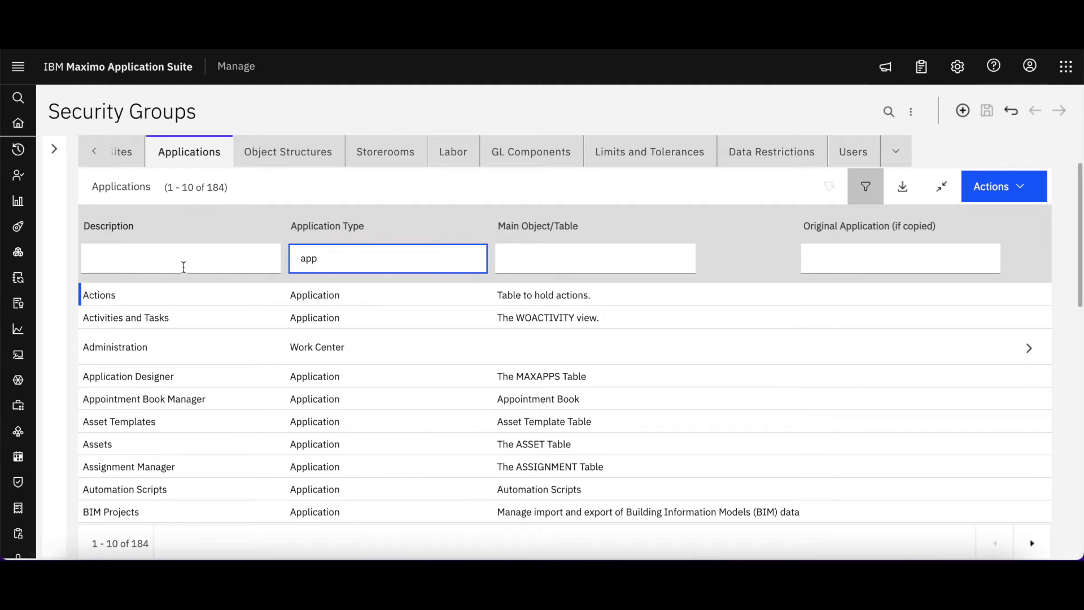
{"action": "left_click", "coordinate": [166, 264]}
{"action": "type", "text": "quick"}
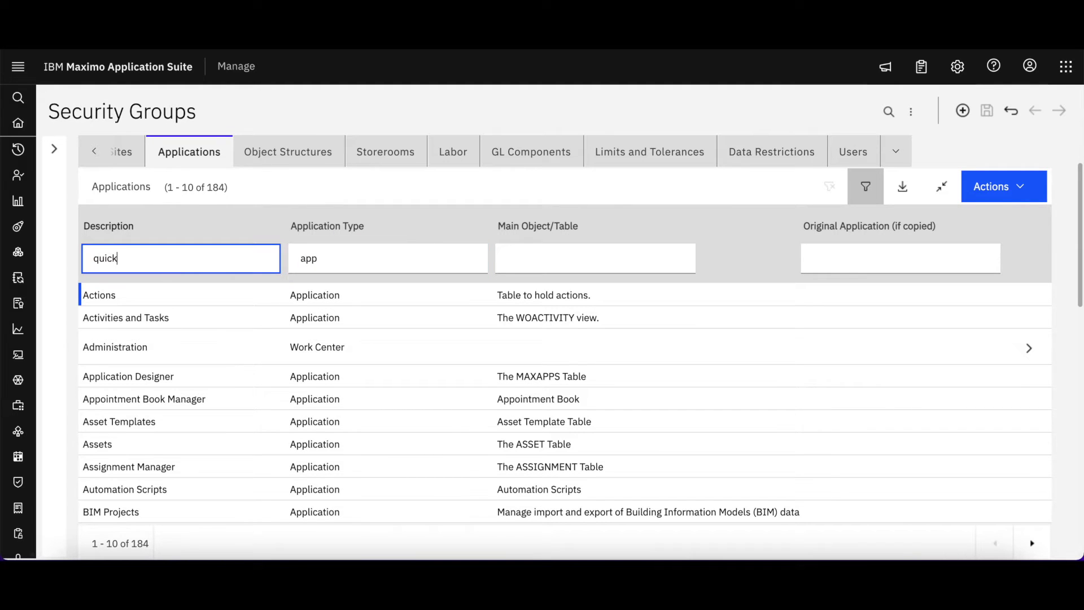
{"action": "key", "text": "Return"}
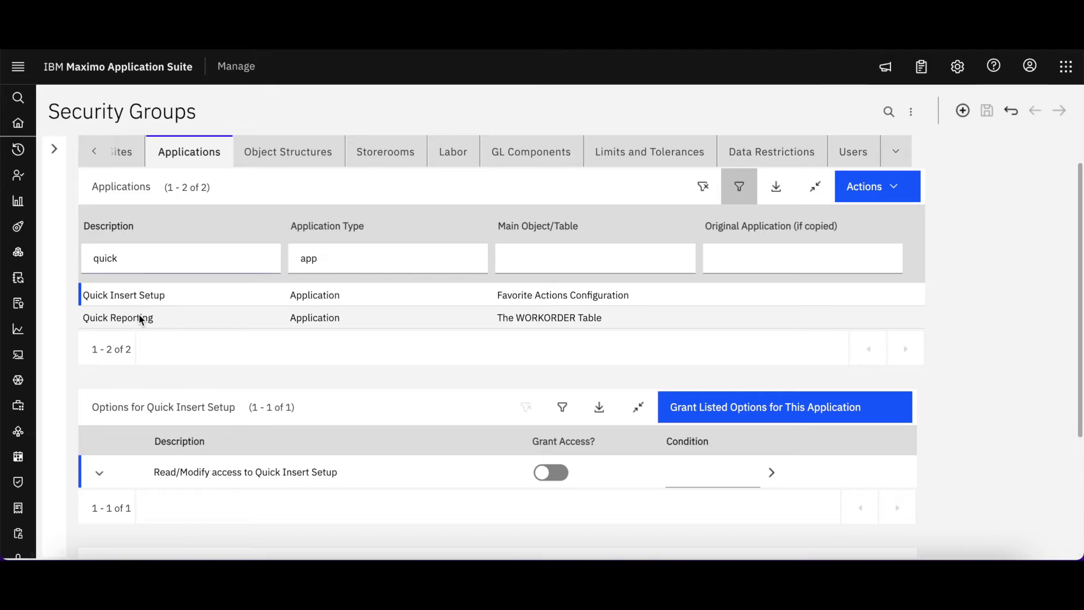
{"action": "left_click", "coordinate": [144, 317]}
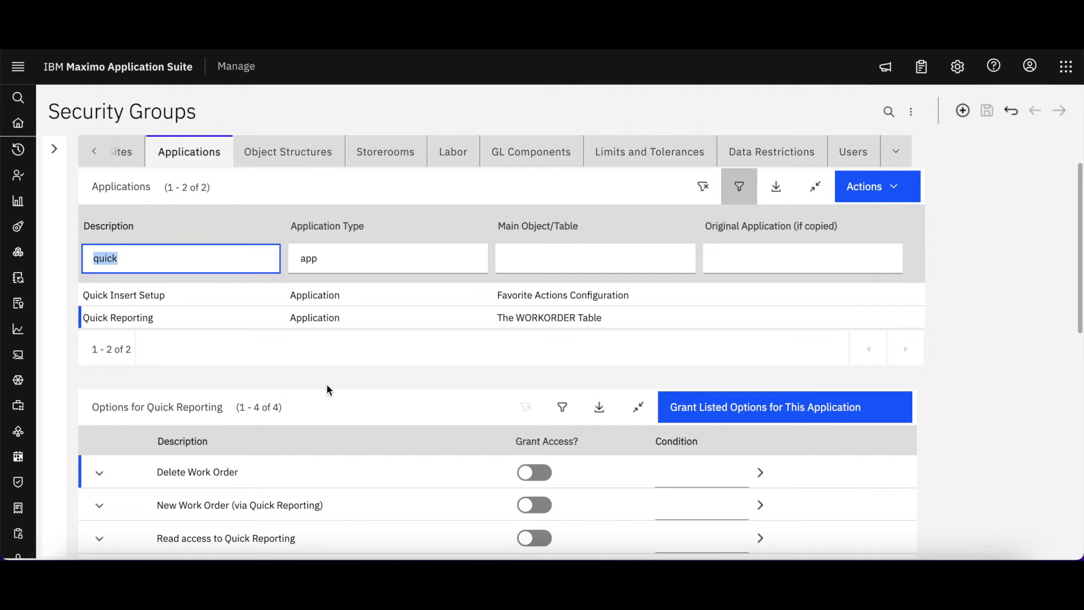
{"action": "scroll", "coordinate": [327, 388], "scroll_direction": "down", "scroll_amount": 1}
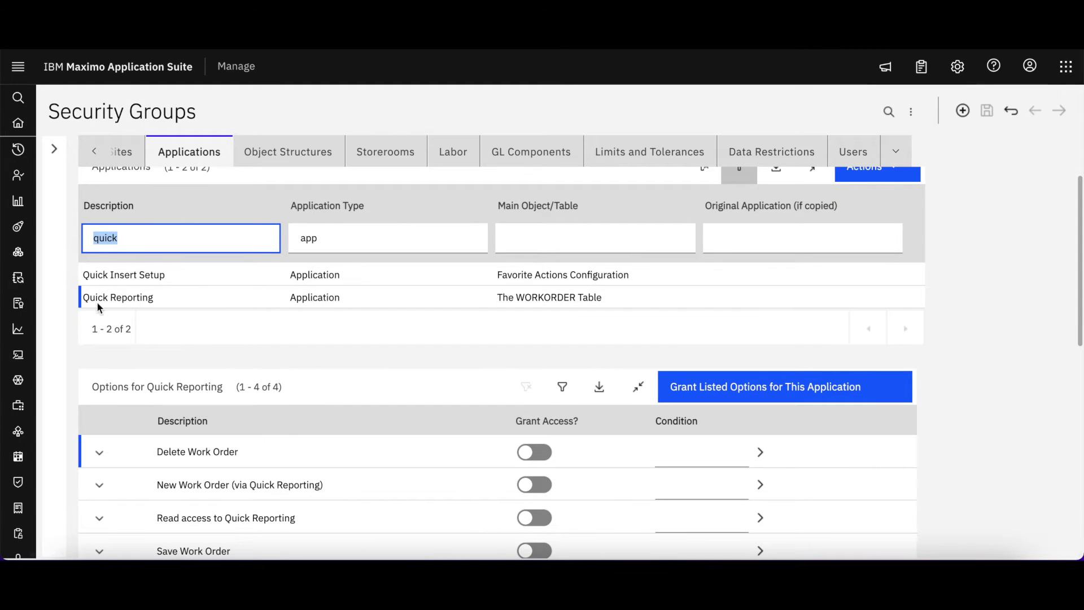
Grant Save Work Order, Read, New Work Order and Delete Work Order for Quick Reporting
{"action": "scroll", "coordinate": [408, 310], "scroll_direction": "down", "scroll_amount": 3}
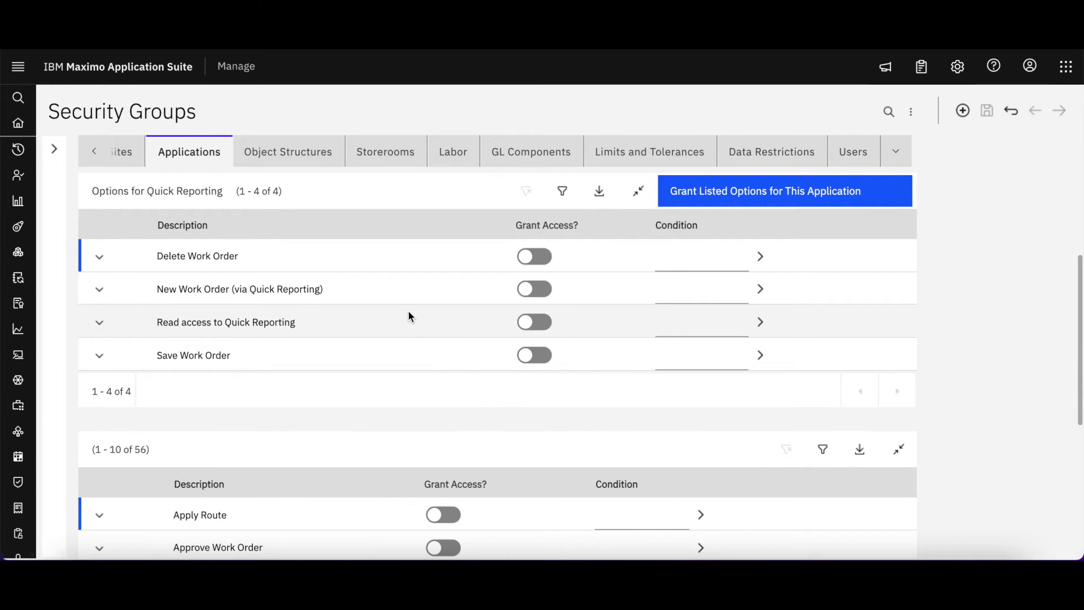
{"action": "left_click", "coordinate": [542, 357]}
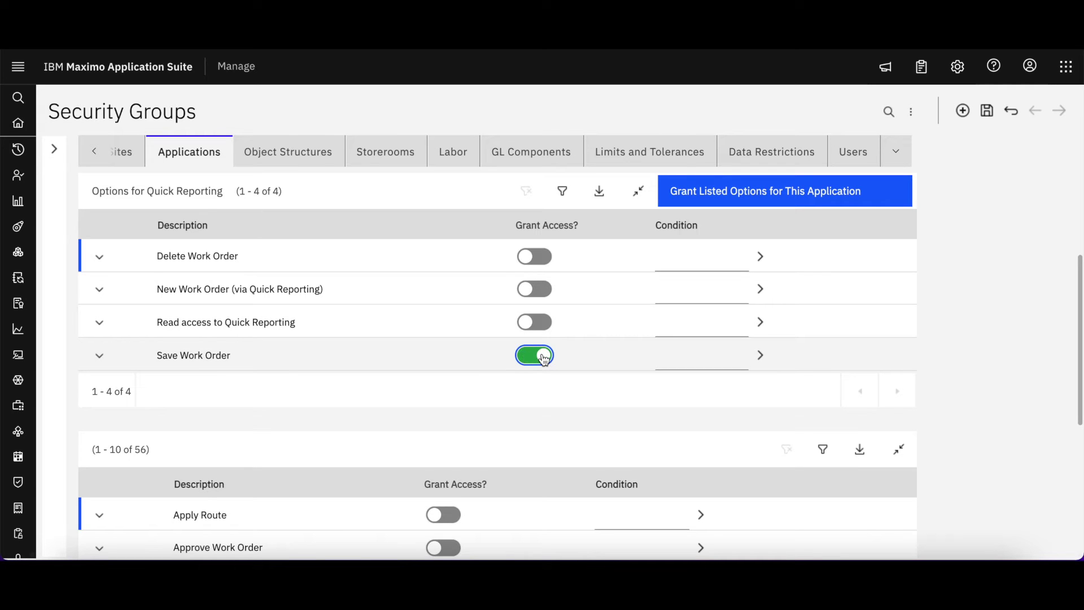
{"action": "left_click", "coordinate": [542, 322]}
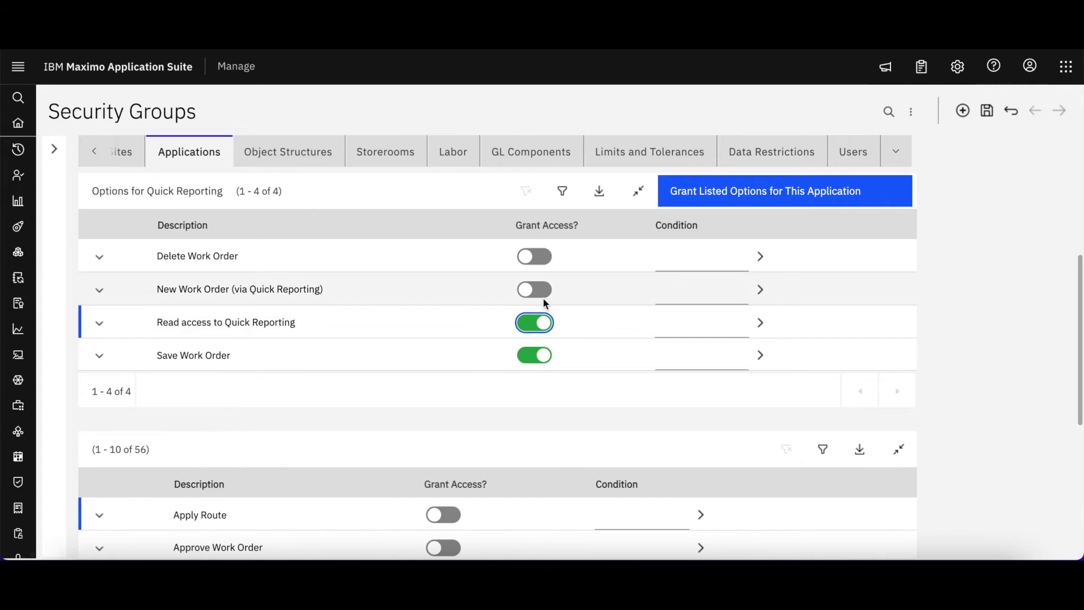
{"action": "left_click", "coordinate": [540, 289]}
{"action": "left_click", "coordinate": [542, 257]}
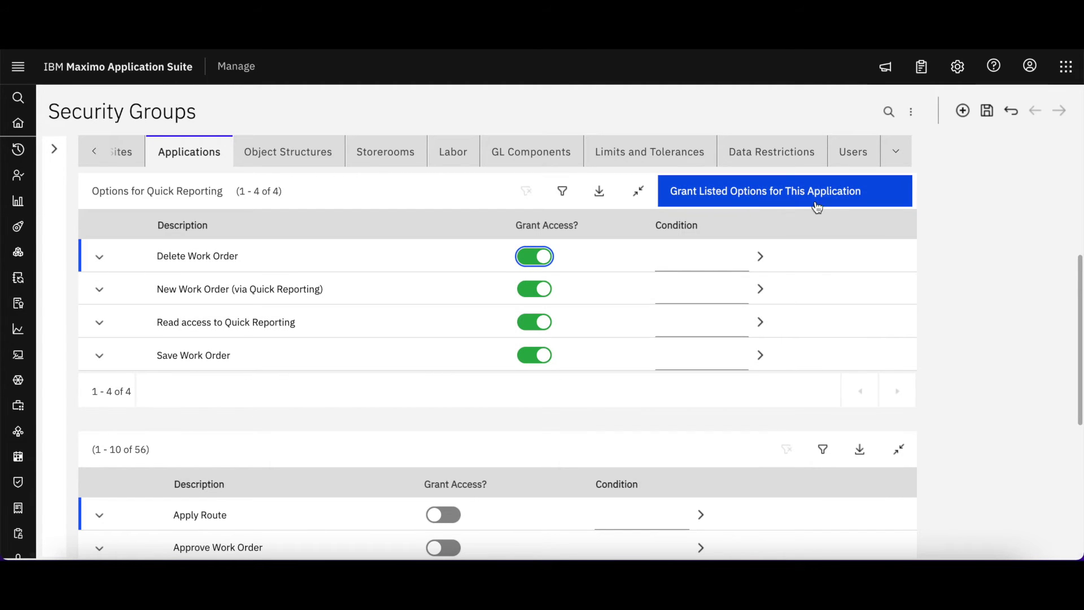
{"action": "left_click", "coordinate": [752, 195]}
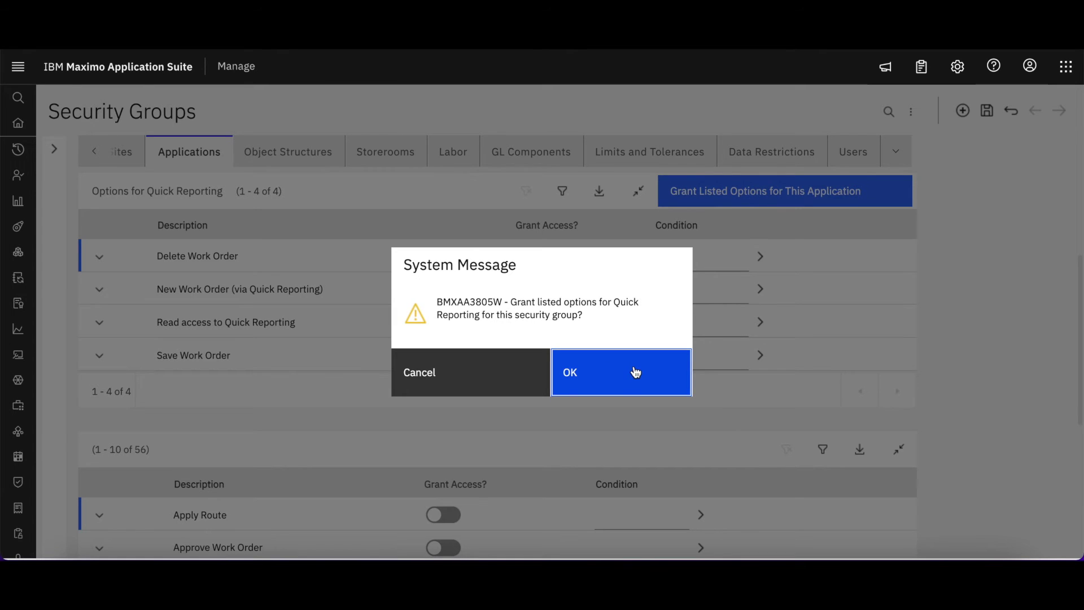
Confirm granting all listed Quick Reporting options and save the TECHNICIAN group
{"action": "left_click", "coordinate": [635, 372]}
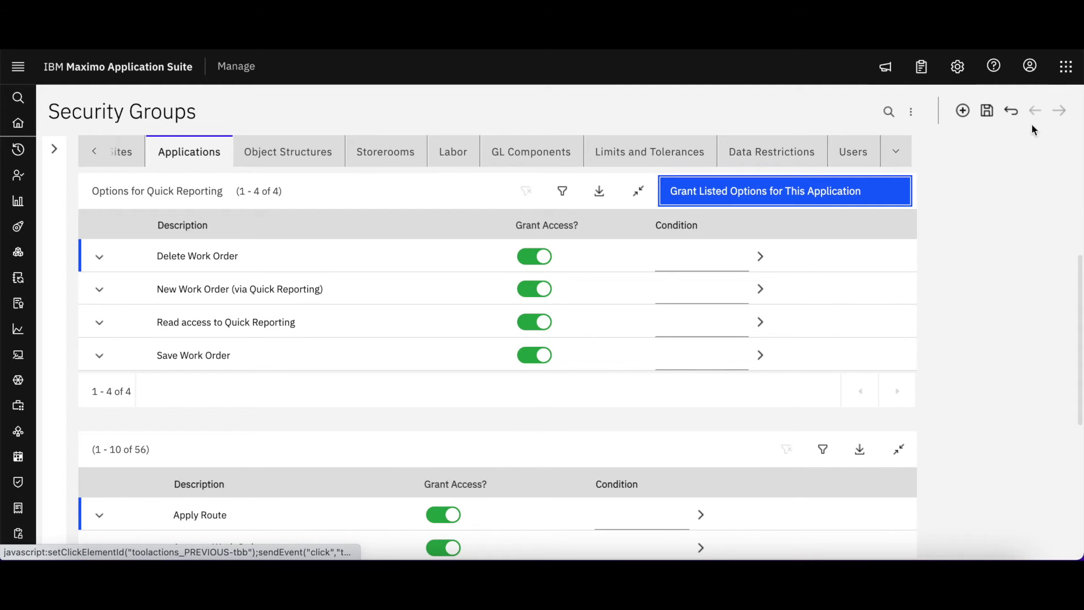
{"action": "left_click", "coordinate": [987, 111]}
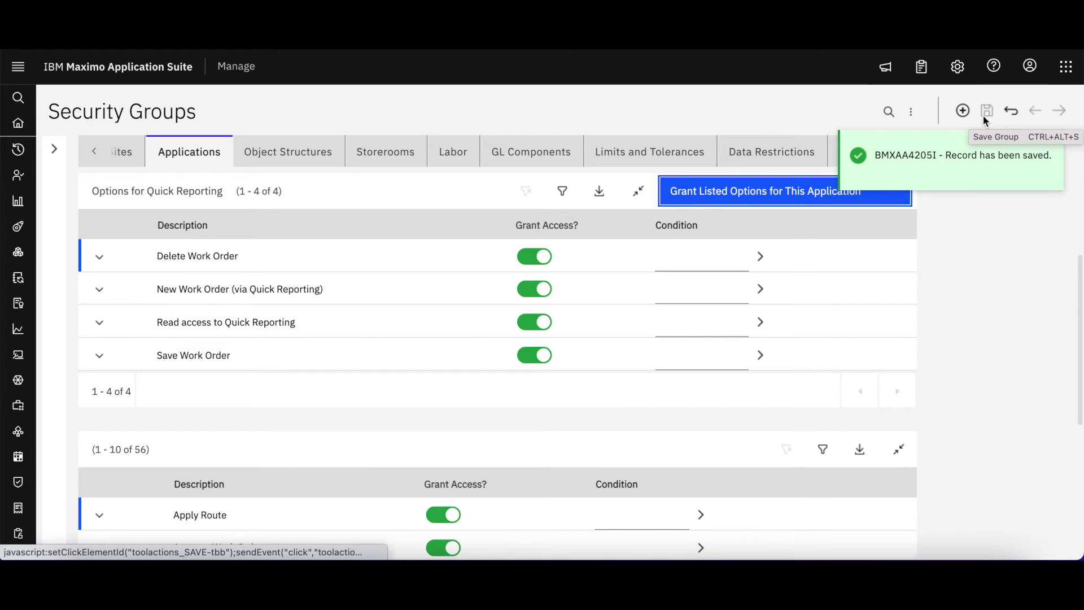
{"action": "scroll", "coordinate": [364, 322], "scroll_direction": "up", "scroll_amount": 2}
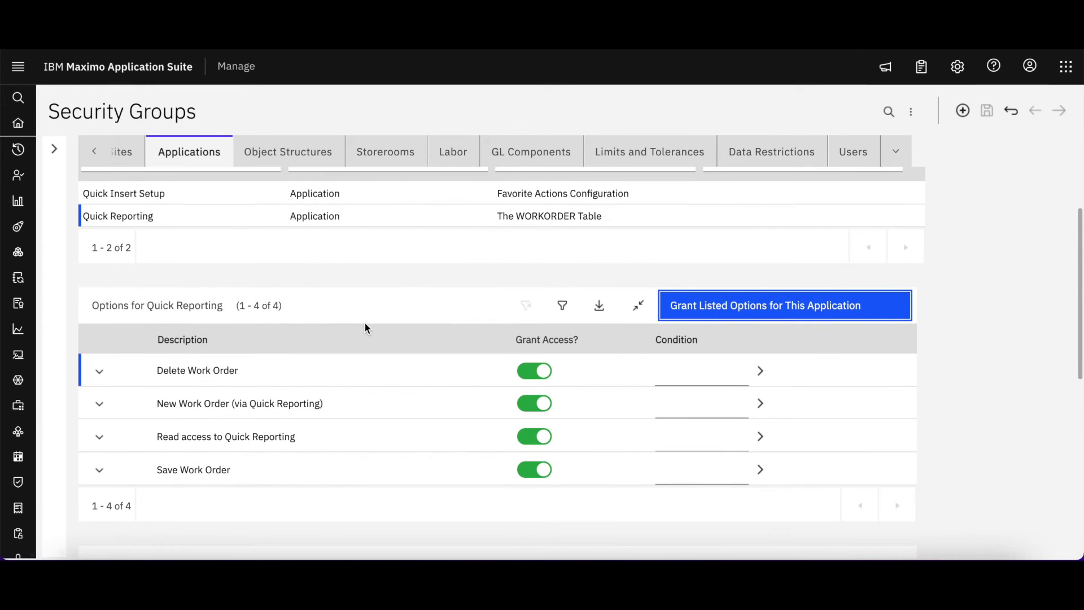
Clear the old filters and list applications whose description contains 'work'
{"action": "scroll", "coordinate": [364, 326], "scroll_direction": "up", "scroll_amount": 3}
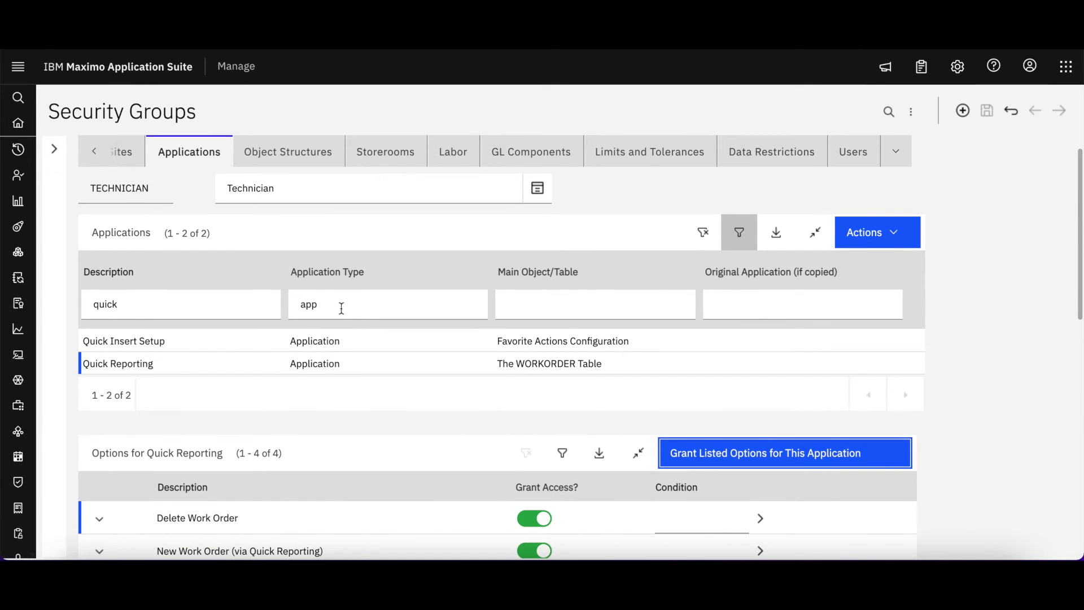
{"action": "double_click", "coordinate": [341, 308]}
{"action": "type", "text": "work"}
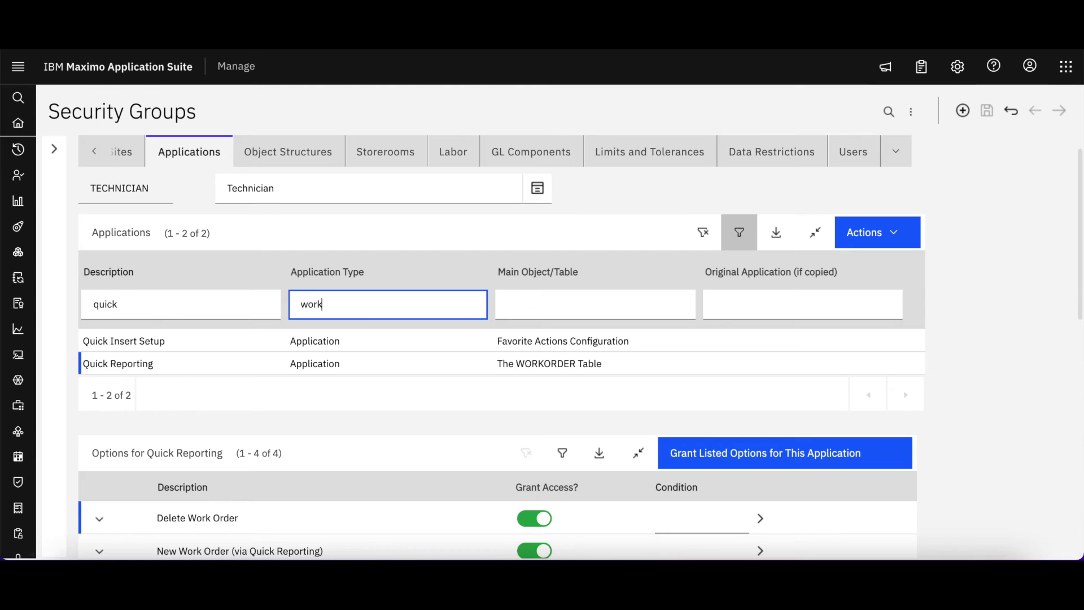
{"action": "key", "text": "Return"}
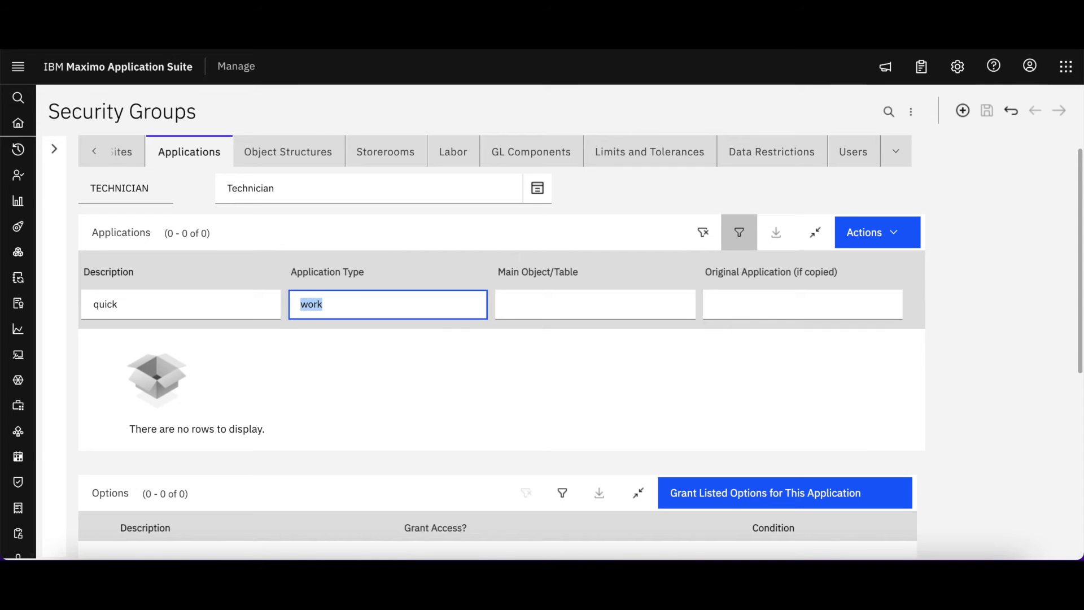
{"action": "double_click", "coordinate": [195, 305]}
{"action": "key", "text": "BackSpace"}
{"action": "key", "text": "Return"}
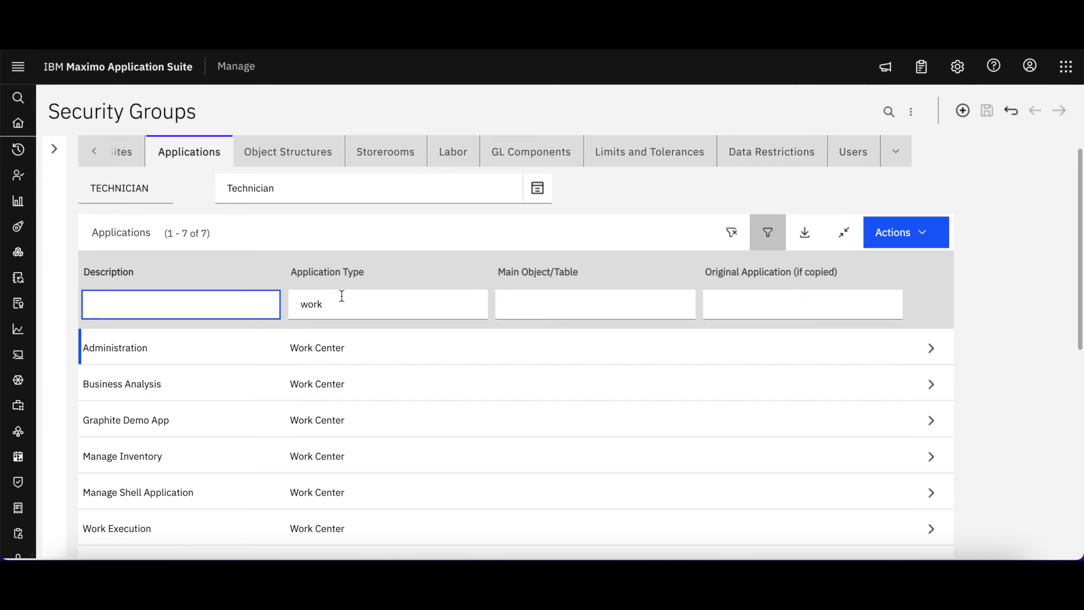
{"action": "type", "text": "work"}
{"action": "key", "text": "Return"}
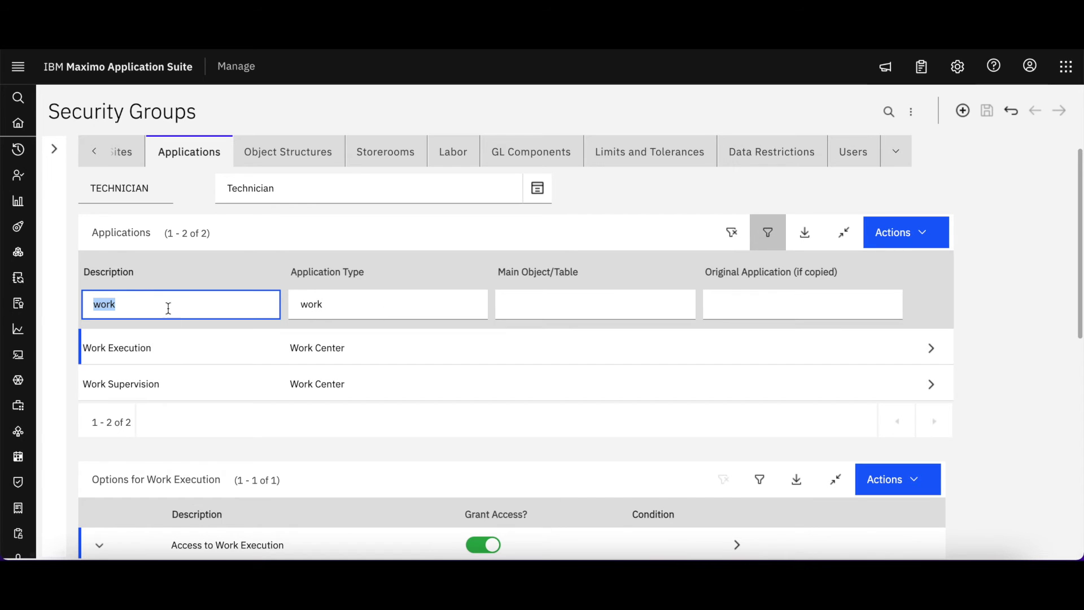
{"action": "left_click", "coordinate": [130, 301]}
Filter to the 'work center' application type and check Work Execution access
{"action": "double_click", "coordinate": [348, 293]}
{"action": "type", "text": "w"}
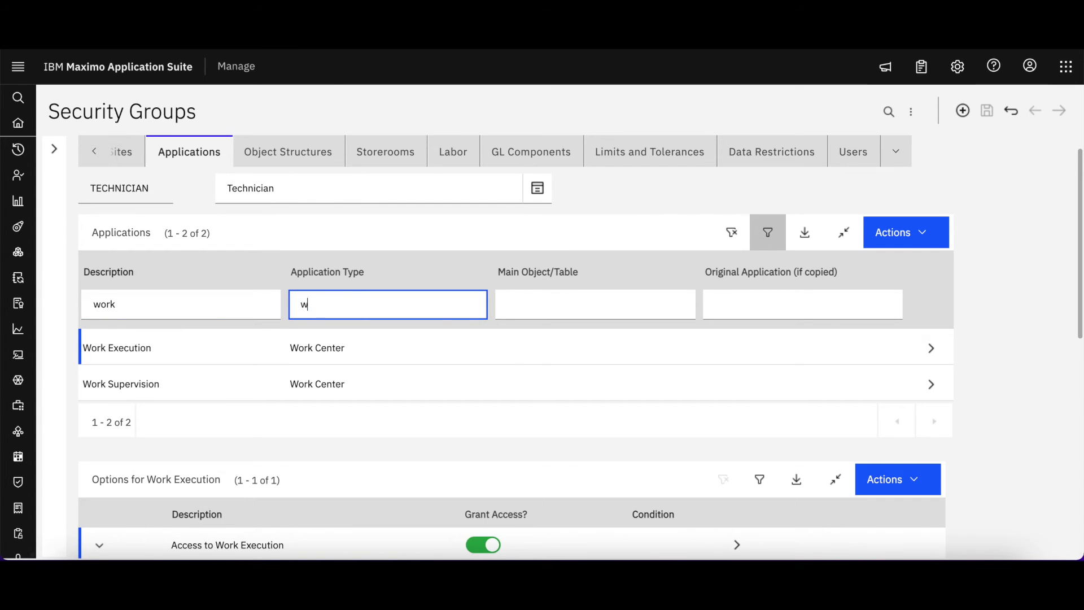
{"action": "type", "text": "ork cetner"}
{"action": "key", "text": "Return"}
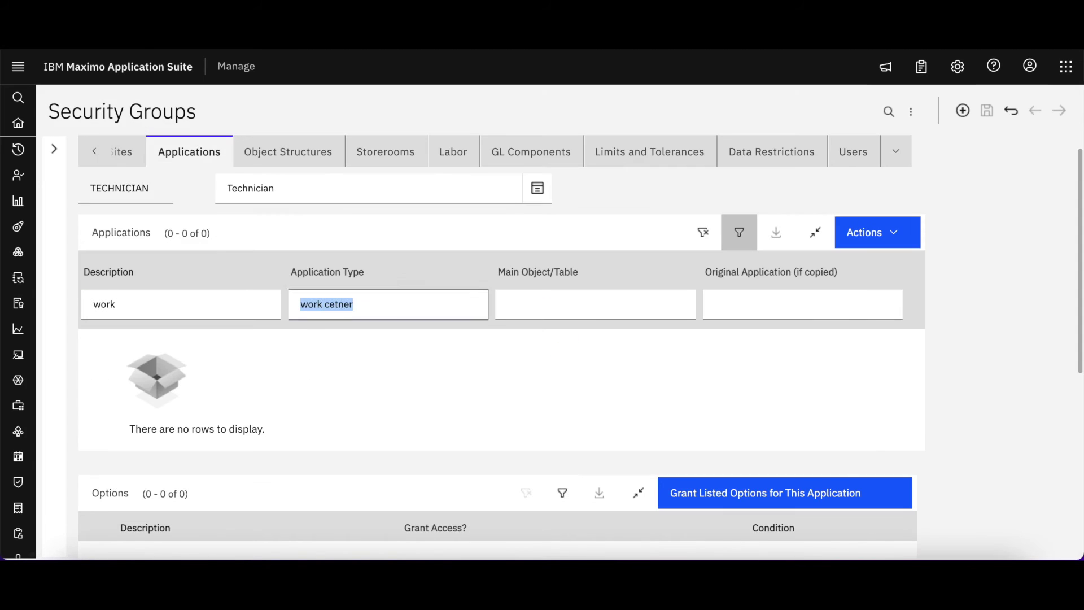
{"action": "type", "text": "work center"}
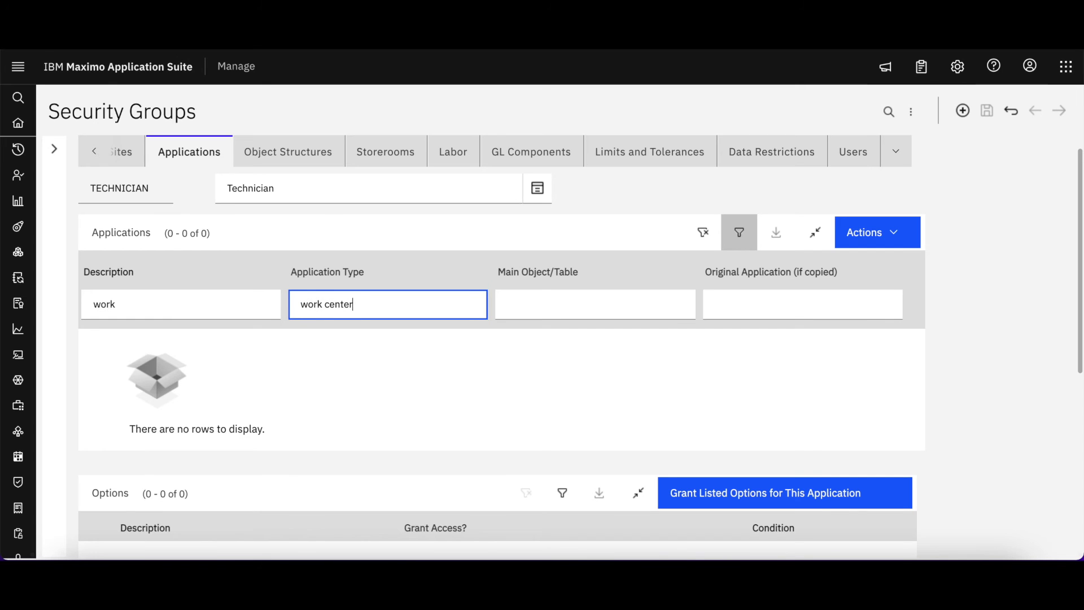
{"action": "key", "text": "Return"}
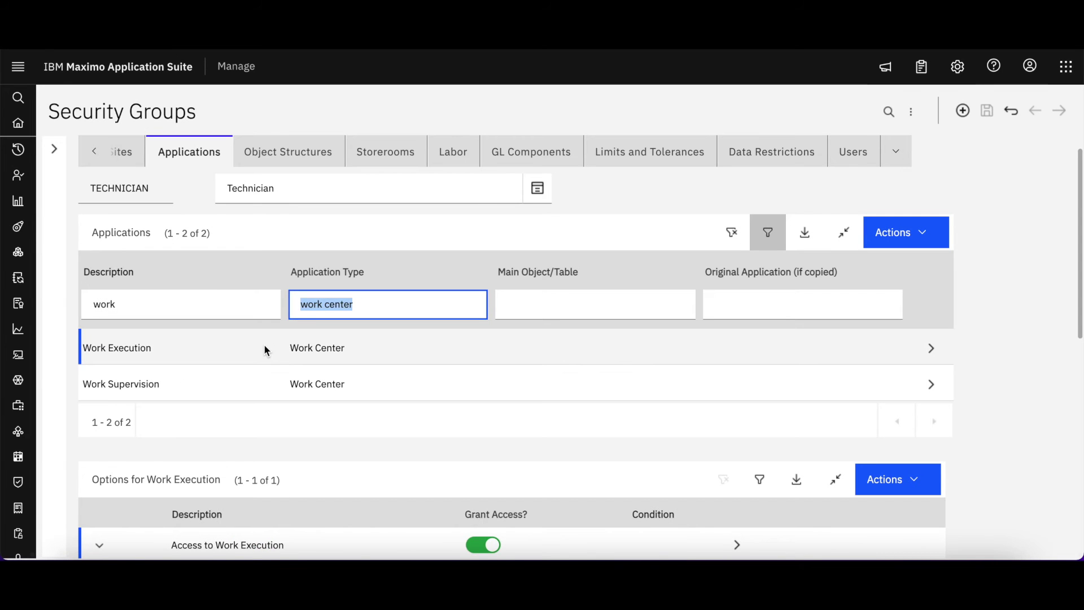
{"action": "scroll", "coordinate": [264, 350], "scroll_direction": "down", "scroll_amount": 1}
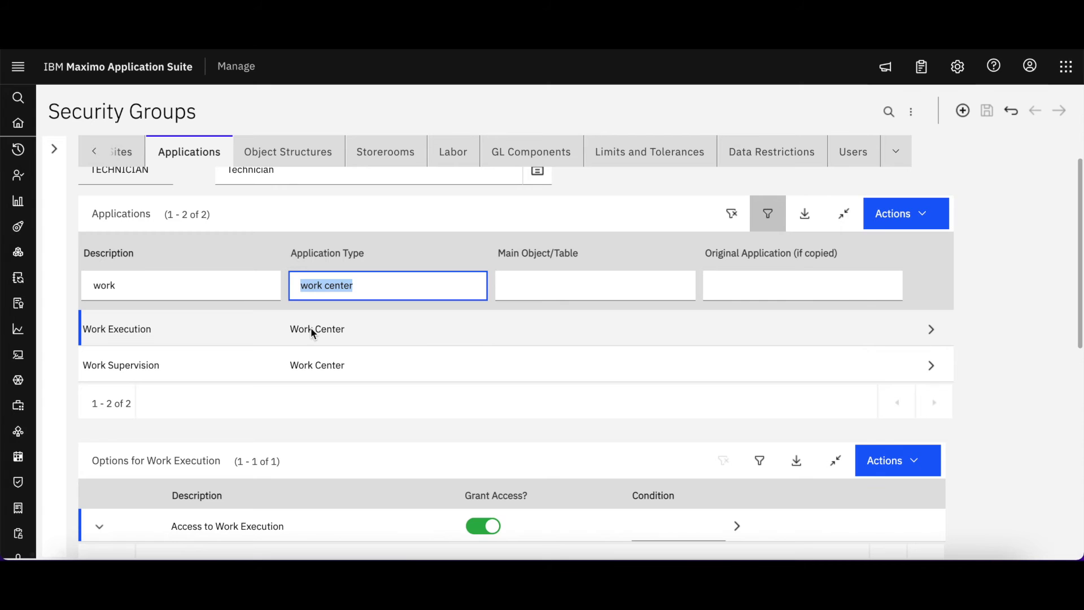
{"action": "scroll", "coordinate": [312, 332], "scroll_direction": "down", "scroll_amount": 3}
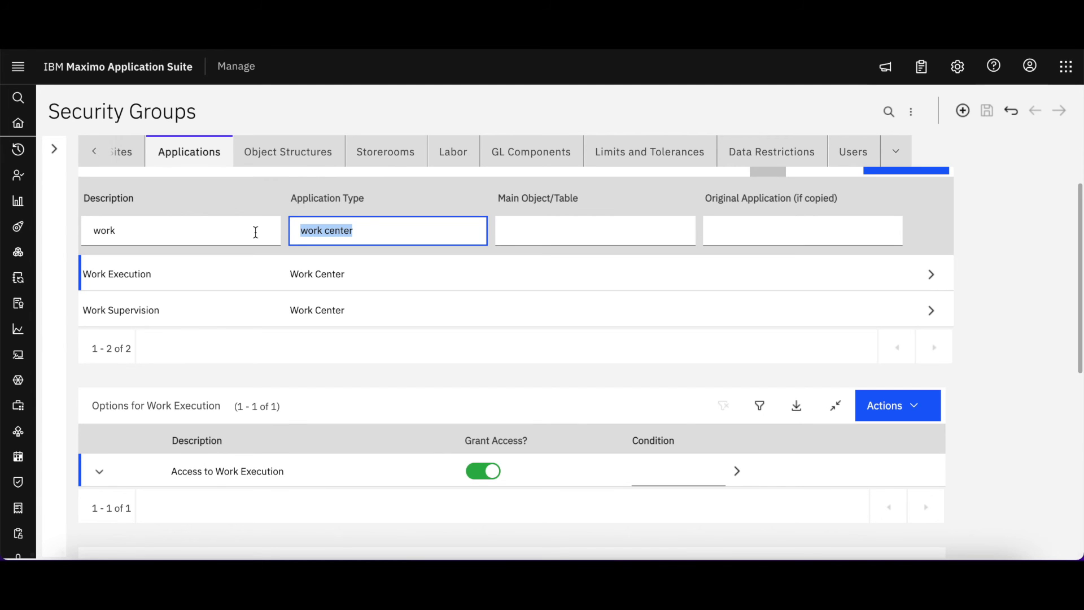
Filter applications to type 'tool' and description 'insp', then check Conduct an Inspection access
{"action": "type", "text": "tool"}
{"action": "key", "text": "Return"}
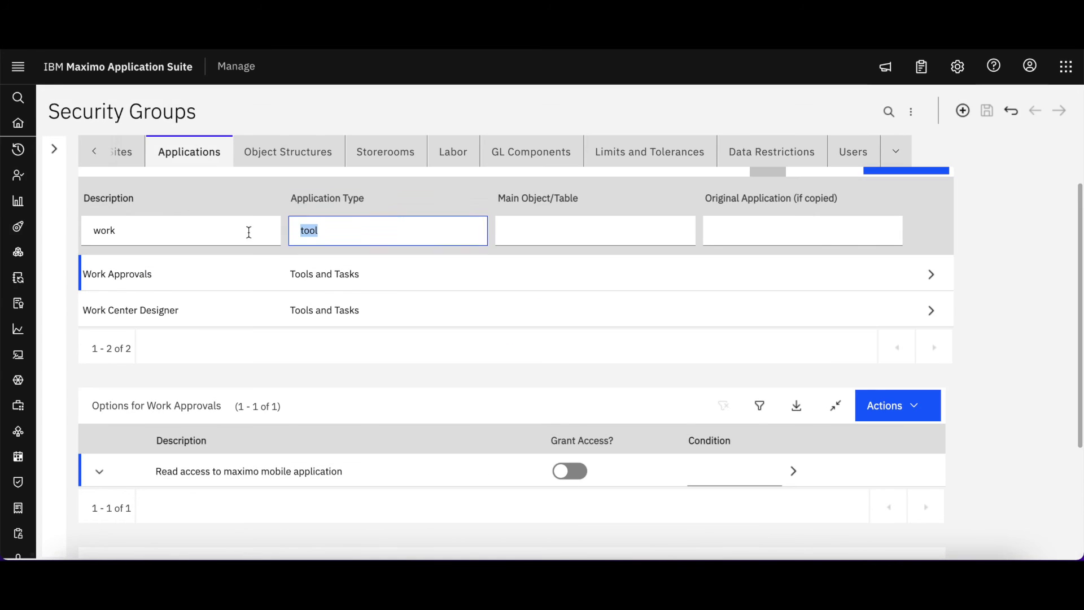
{"action": "left_click", "coordinate": [202, 233]}
{"action": "type", "text": "u"}
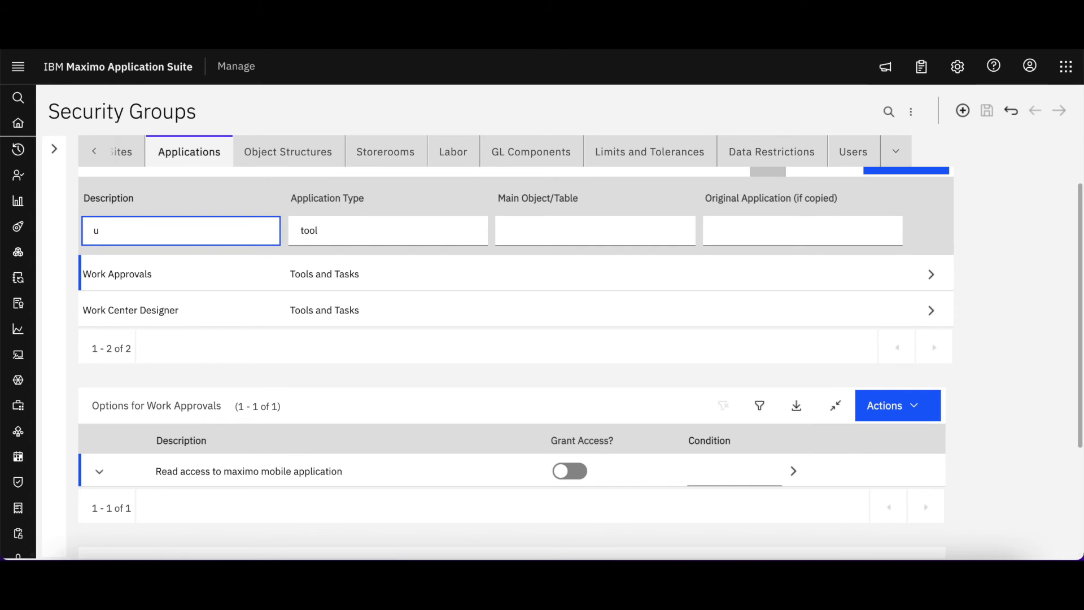
{"action": "type", "text": "p"}
{"action": "key", "text": "Return"}
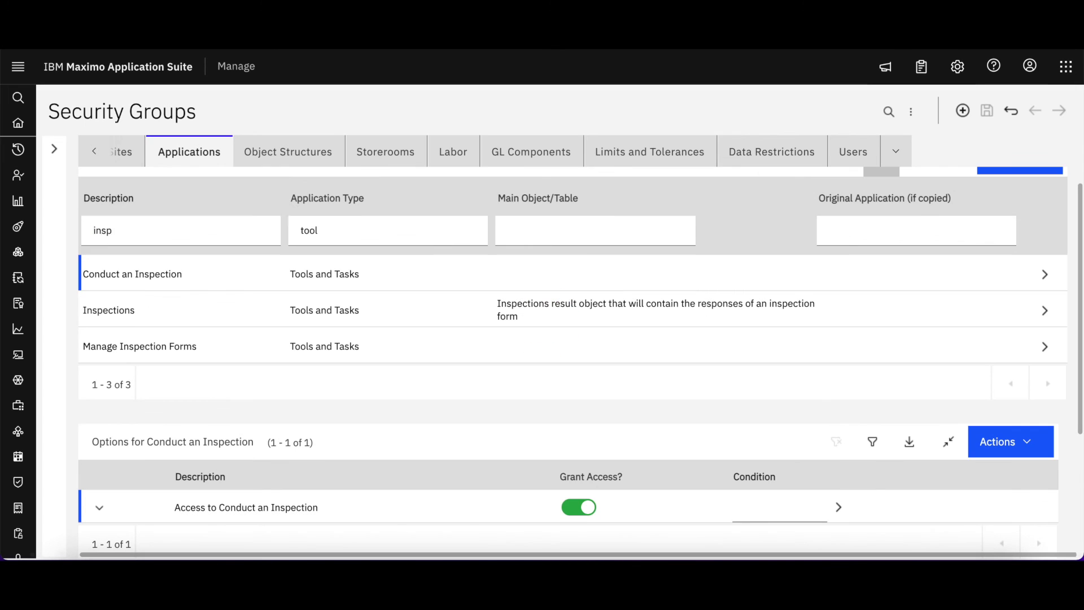
{"action": "left_click", "coordinate": [196, 276]}
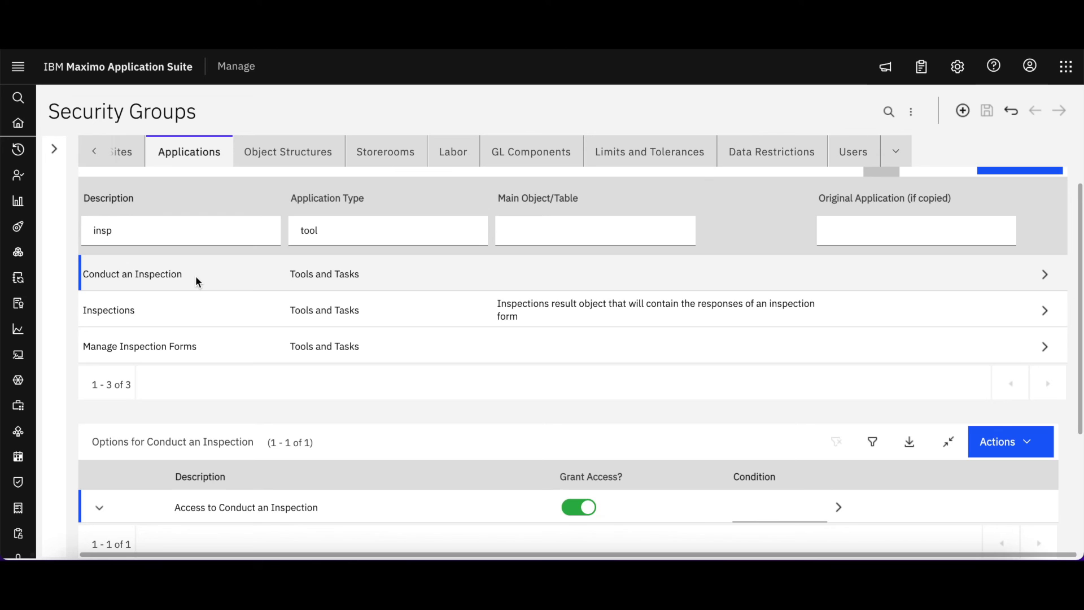
{"action": "scroll", "coordinate": [195, 275], "scroll_direction": "down", "scroll_amount": 2}
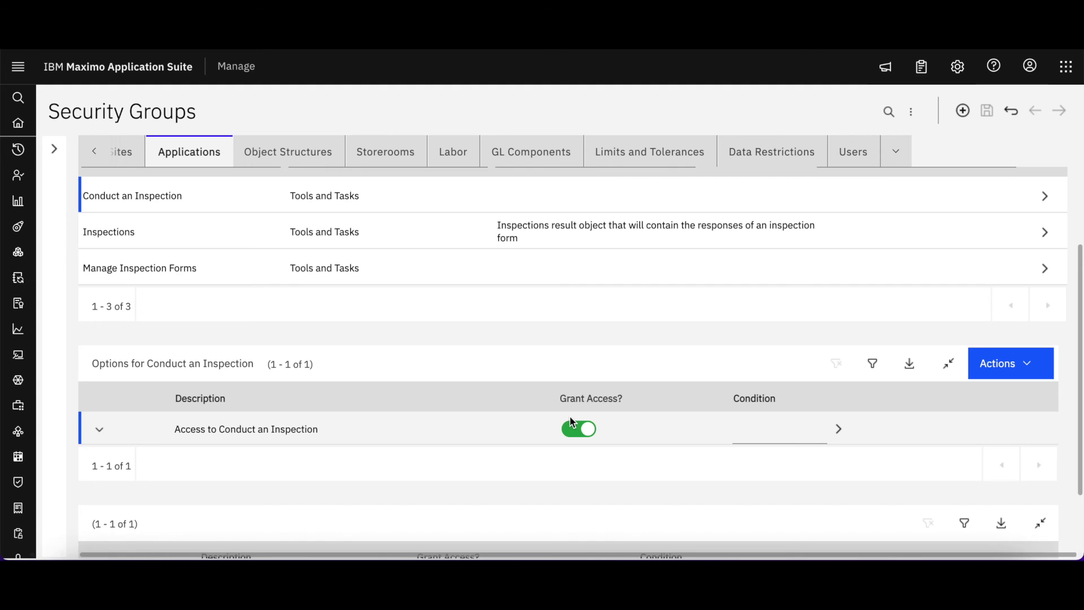
{"action": "scroll", "coordinate": [572, 421], "scroll_direction": "up", "scroll_amount": 4}
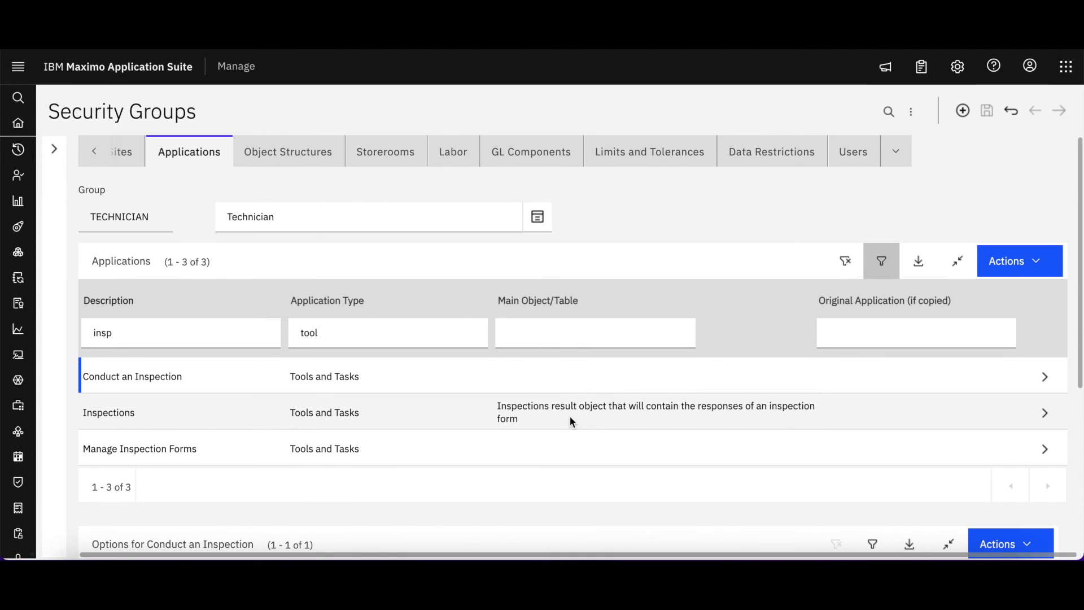